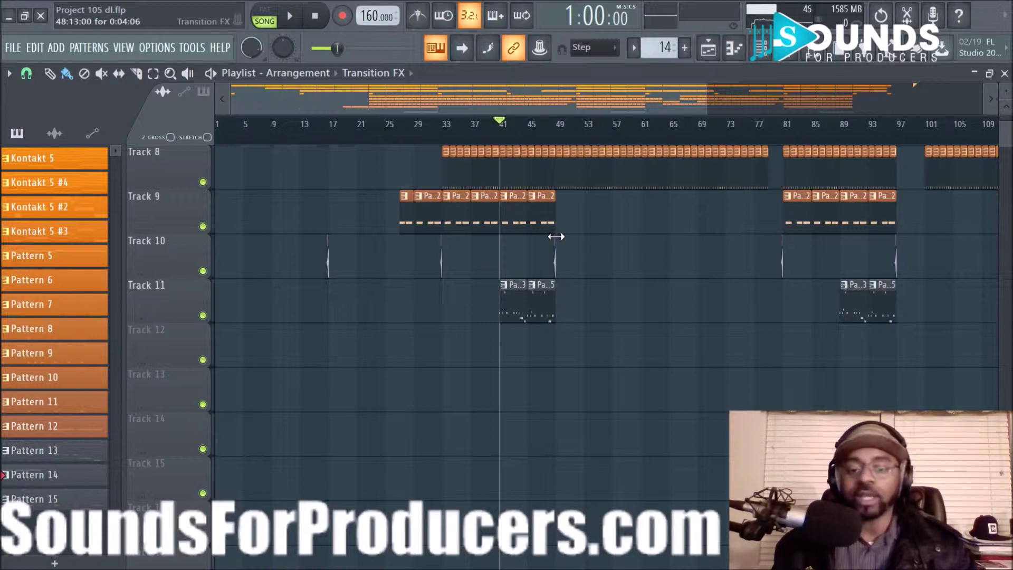
- Examine how the patterns are arranged across the playlist tracks, focusing on the section around bars 34 to 69
{"action": "scroll", "coordinate": [599, 310], "scroll_direction": "up", "scroll_amount": 4}
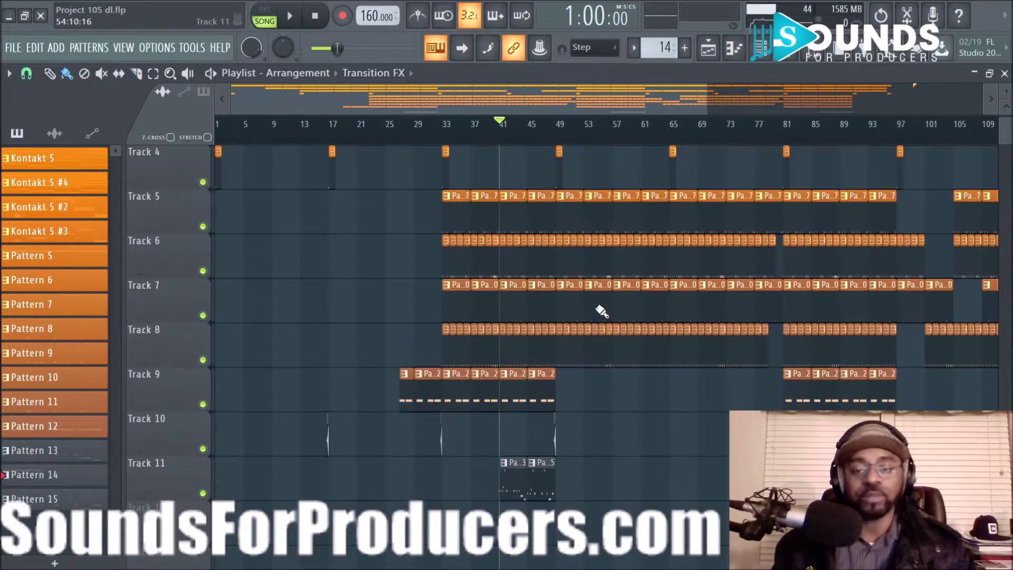
{"action": "scroll", "coordinate": [523, 147], "scroll_direction": "down", "scroll_amount": 2}
{"action": "scroll", "coordinate": [534, 201], "scroll_direction": "up", "scroll_amount": 3}
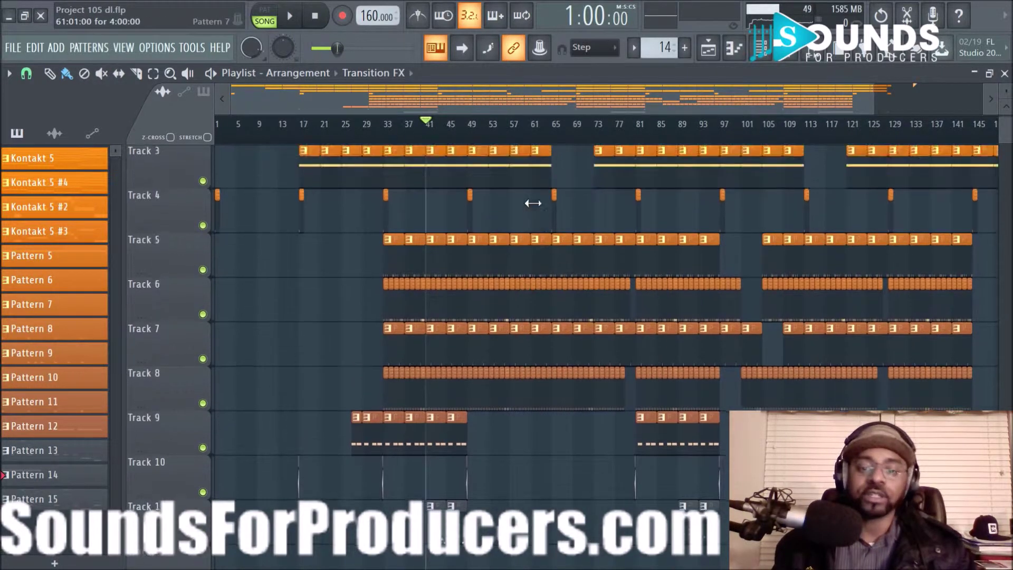
{"action": "scroll", "coordinate": [539, 205], "scroll_direction": "down", "scroll_amount": 4}
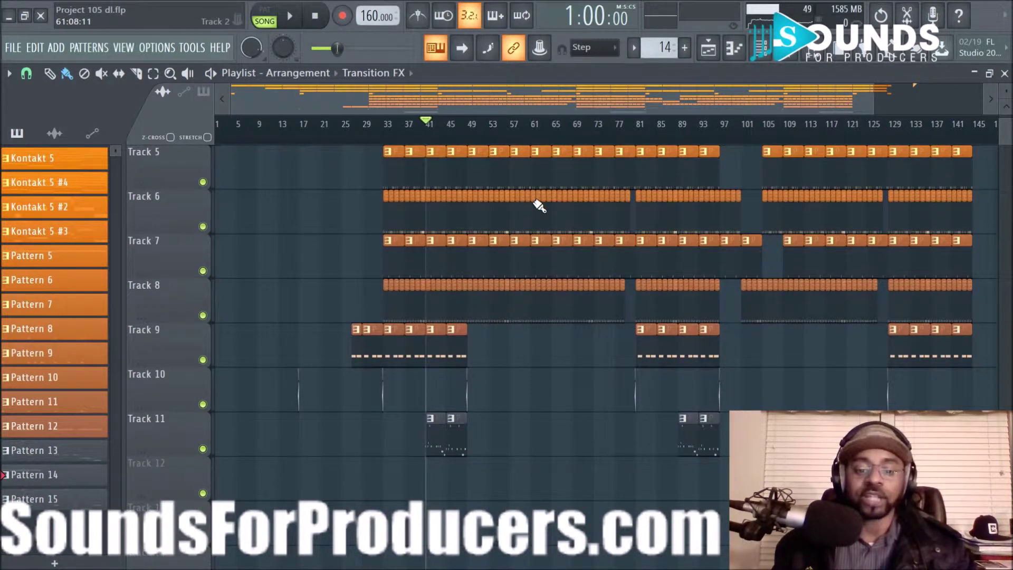
{"action": "scroll", "coordinate": [508, 208], "scroll_direction": "up", "scroll_amount": 4}
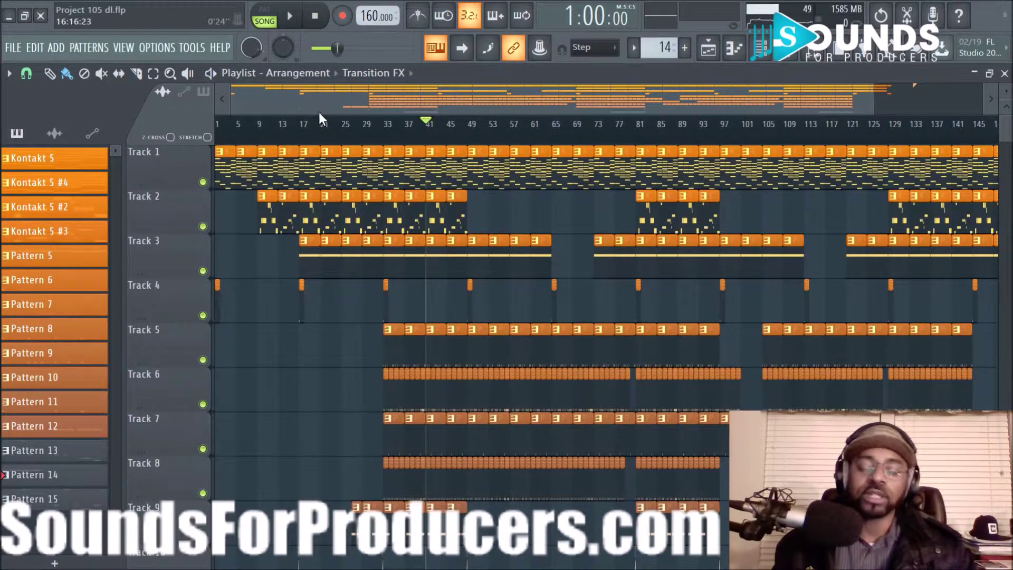
{"action": "scroll", "coordinate": [534, 268], "scroll_direction": "down", "scroll_amount": 2}
{"action": "scroll", "coordinate": [534, 268], "scroll_direction": "down", "scroll_amount": 1}
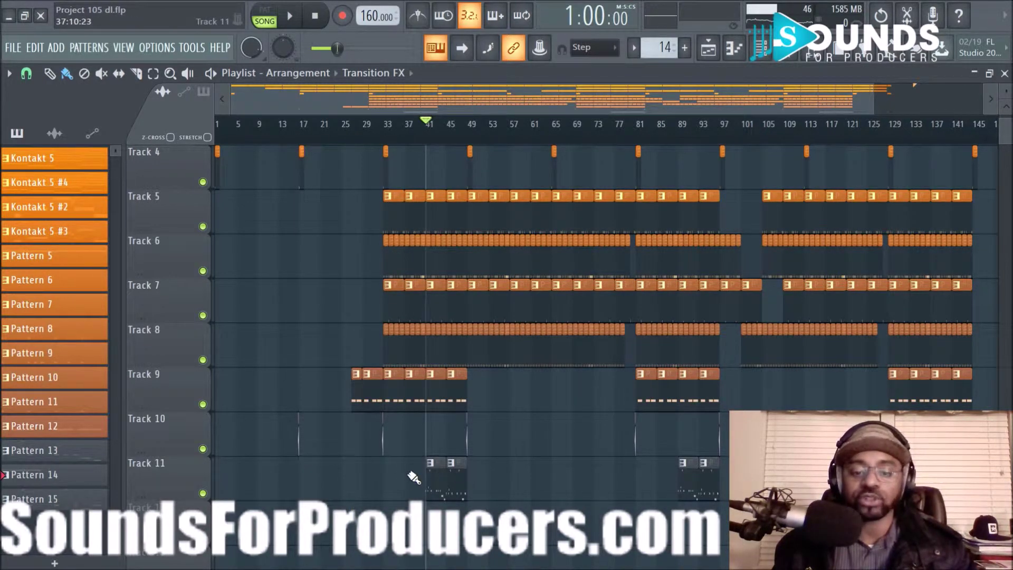
{"action": "scroll", "coordinate": [446, 143], "scroll_direction": "up", "scroll_amount": 6}
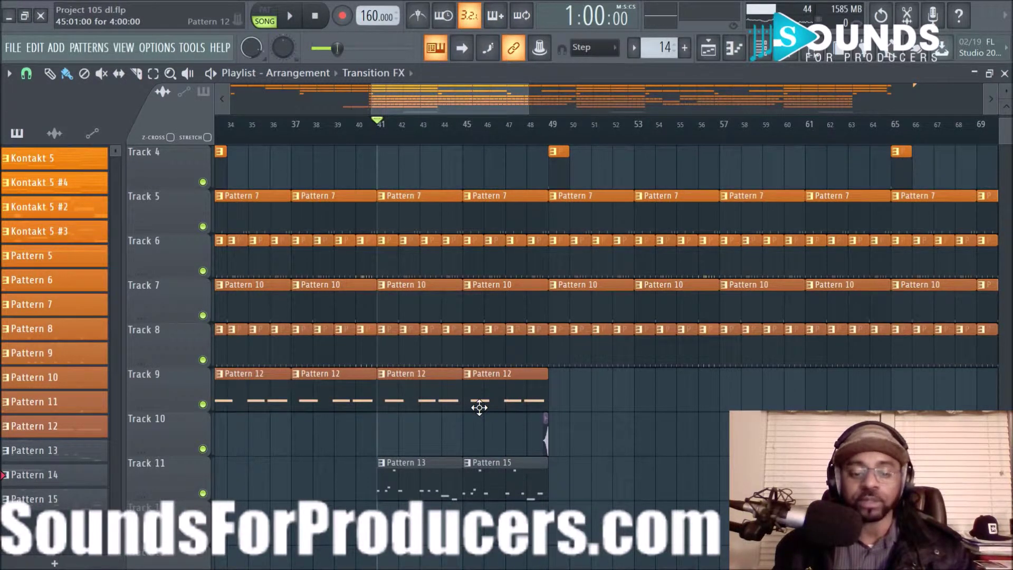
- Bring up the mixer and play the full song briefly to watch the track levels
{"action": "key", "text": "F9"}
{"action": "key", "text": "space"}
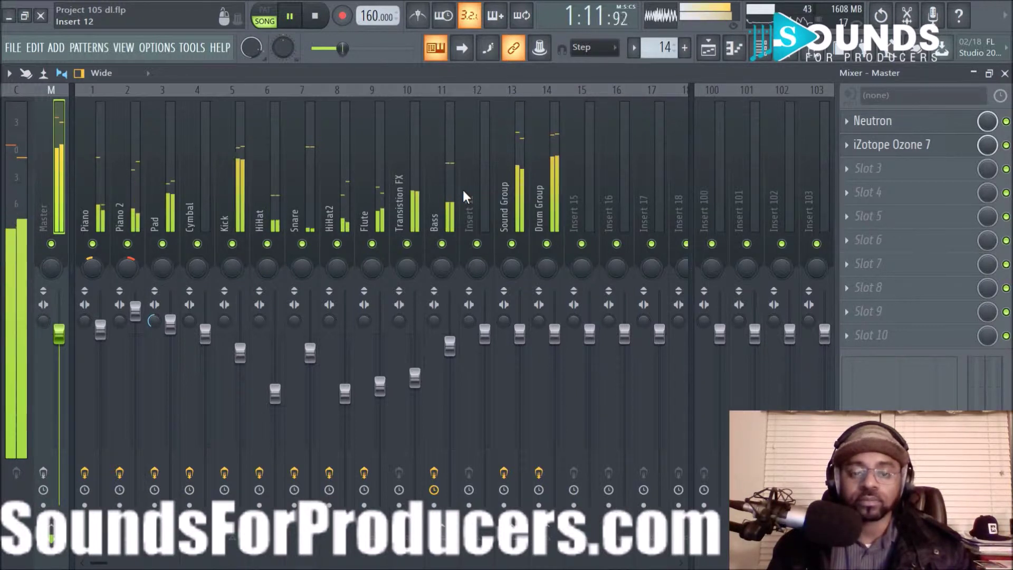
{"action": "key", "text": "space"}
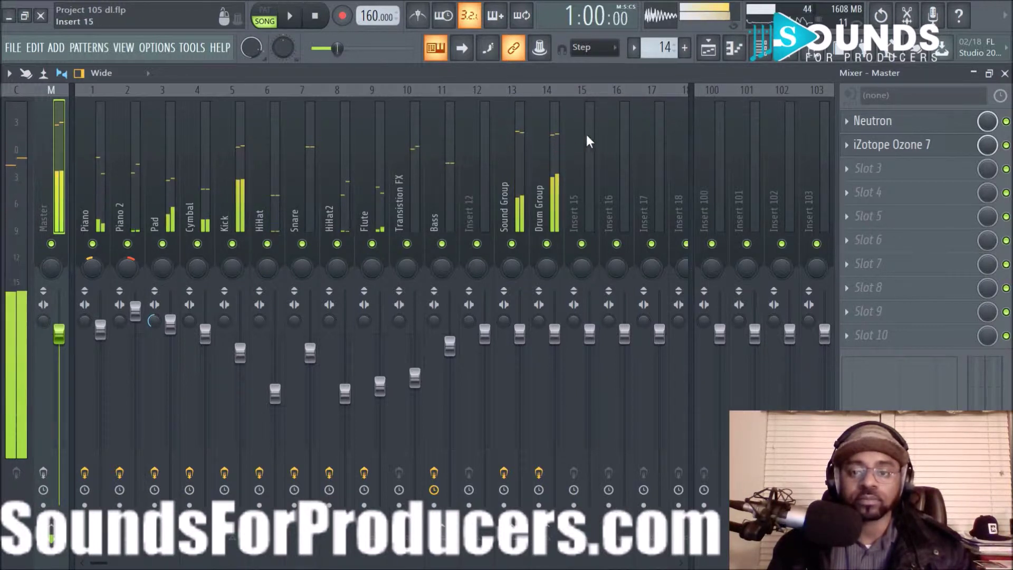
- Solo the Bass mixer track and play the song while following its patterns in the playlist
{"action": "right_click", "coordinate": [443, 243]}
{"action": "key", "text": "space"}
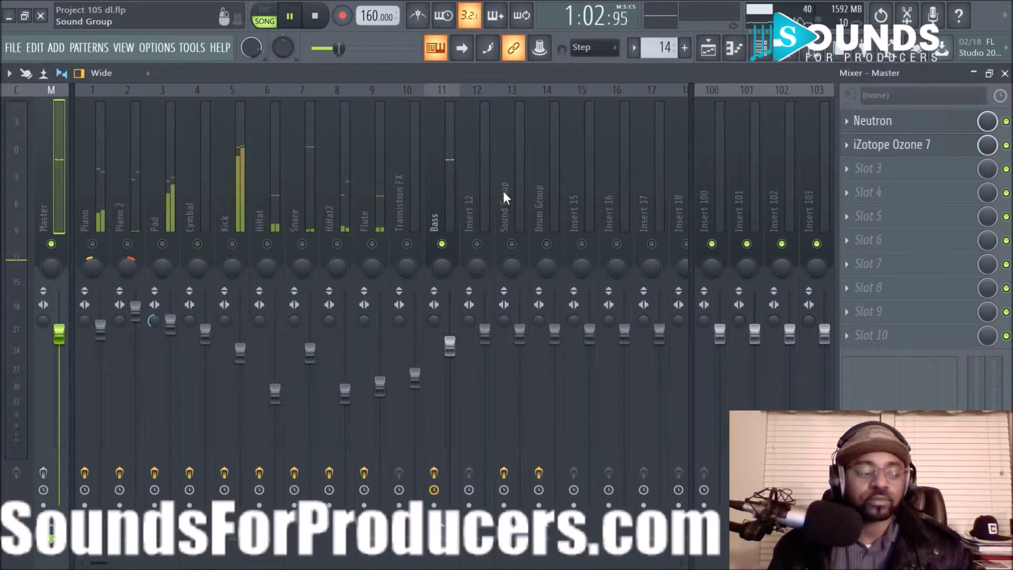
{"action": "left_click", "coordinate": [708, 53]}
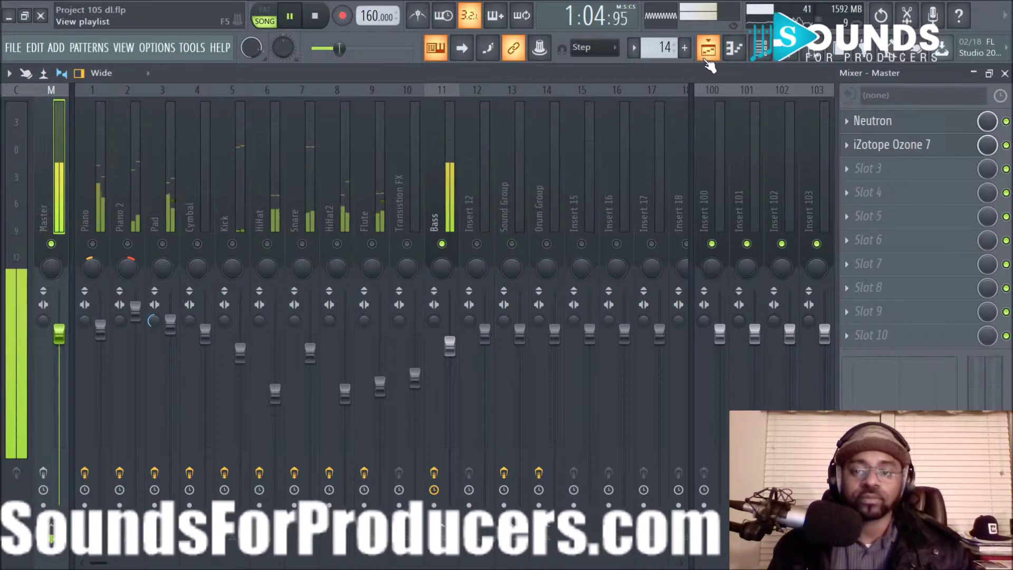
{"action": "scroll", "coordinate": [659, 317], "scroll_direction": "down", "scroll_amount": 1}
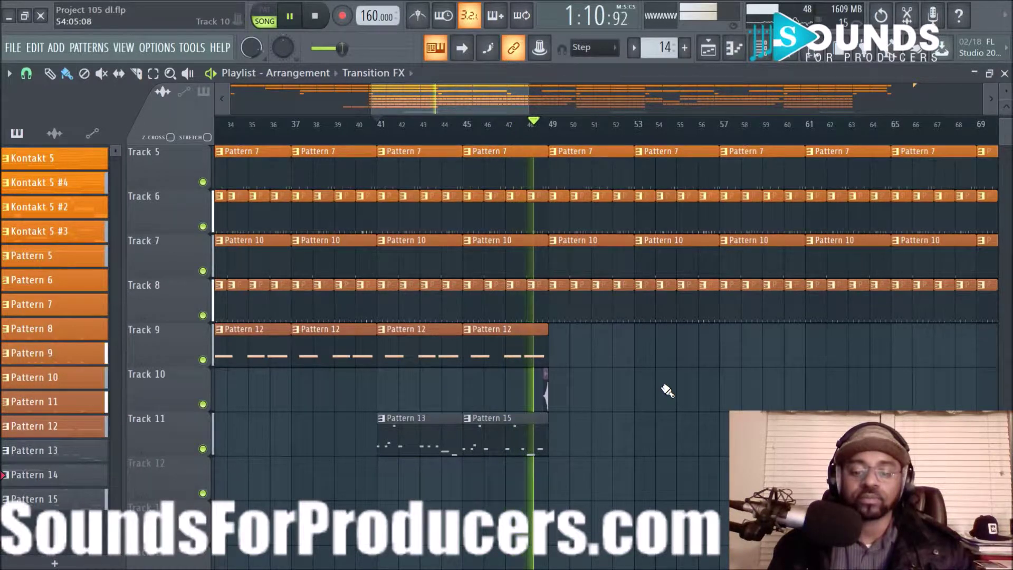
{"action": "key", "text": "space"}
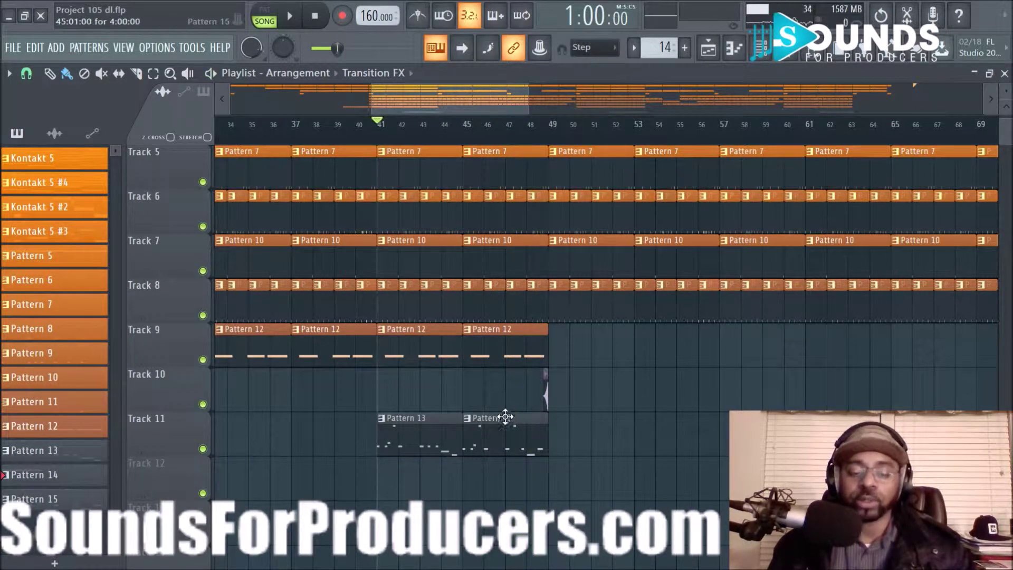
- Bring up the channel rack and inspect the oscillator settings of the existing 3x Osc bass channel
{"action": "left_click", "coordinate": [762, 61]}
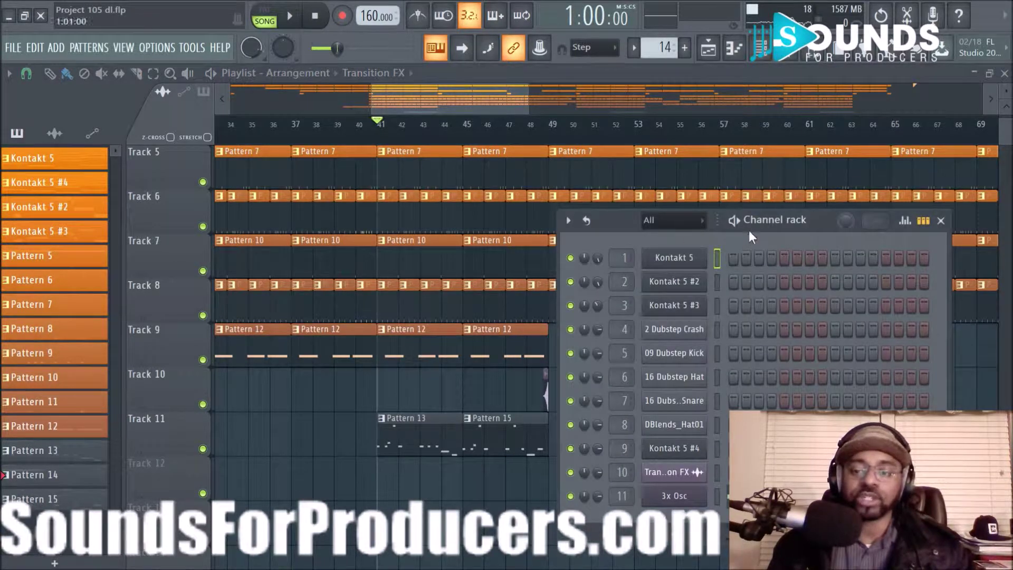
{"action": "left_click_drag", "start_coordinate": [790, 215], "coordinate": [753, 157]}
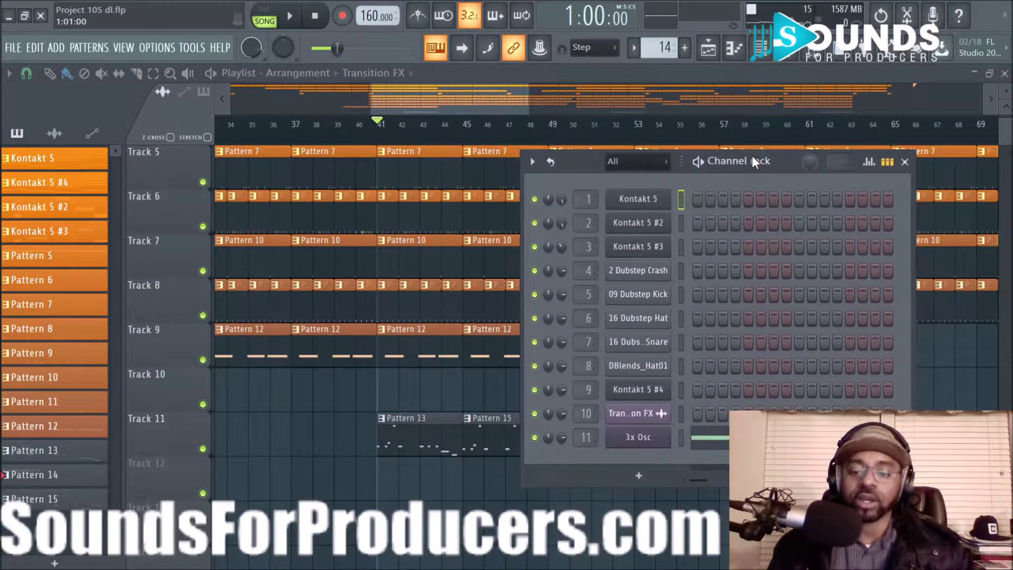
{"action": "left_click", "coordinate": [649, 444]}
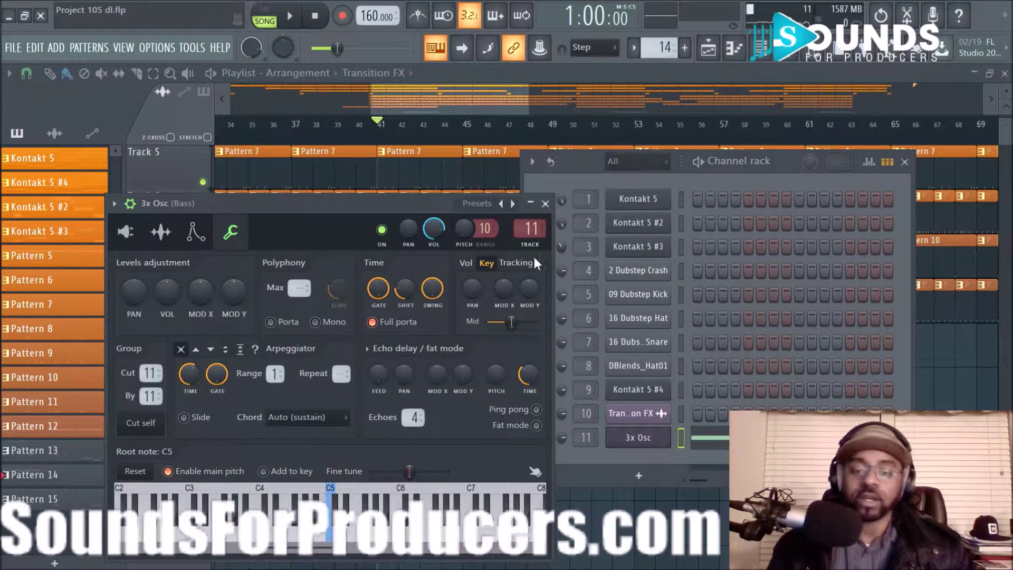
{"action": "left_click", "coordinate": [127, 232]}
{"action": "left_click_drag", "start_coordinate": [256, 204], "coordinate": [440, 116]}
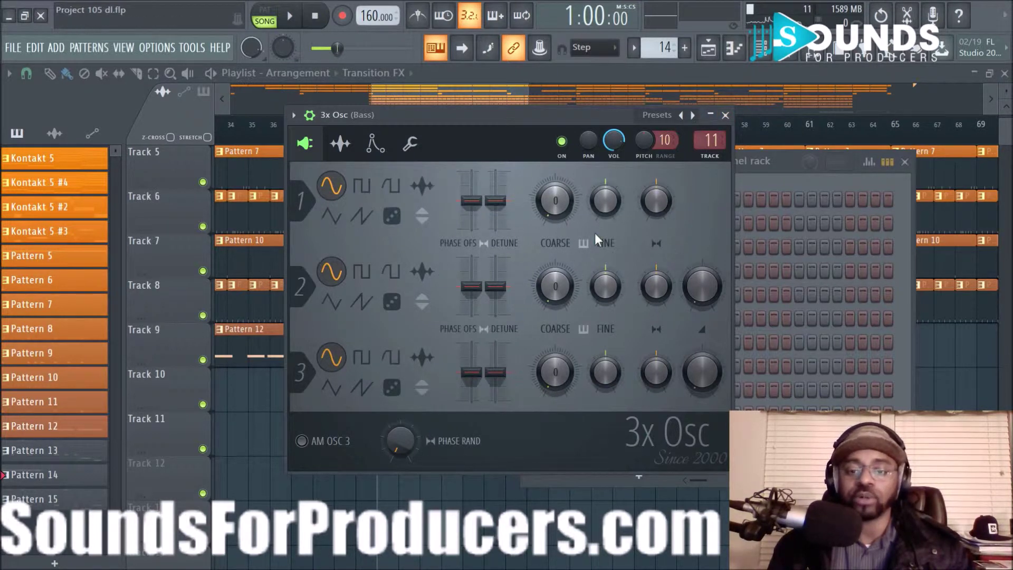
{"action": "left_click", "coordinate": [726, 116]}
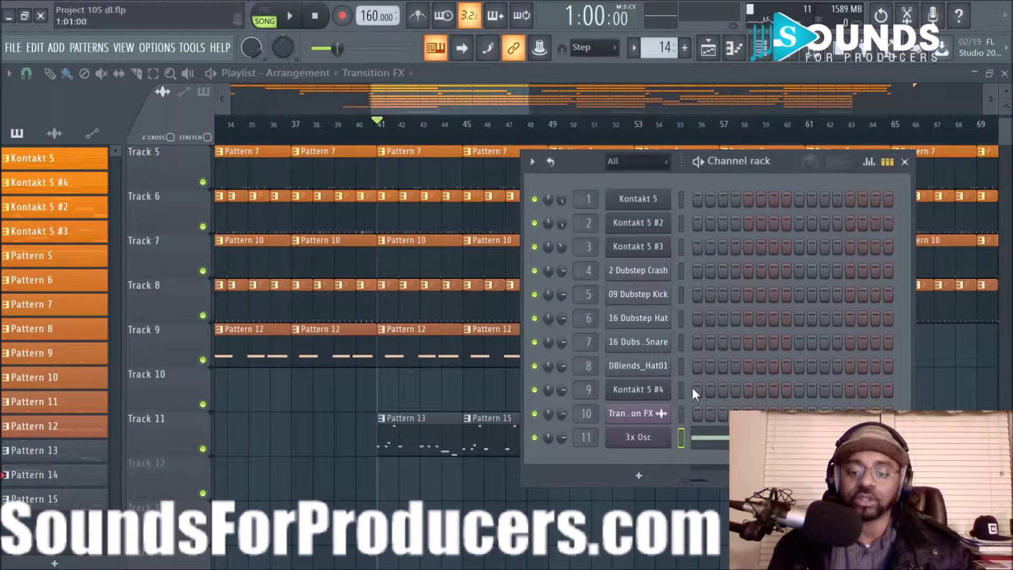
- Add a new 3x Osc instrument channel to the channel rack and place its window clear of the track list
{"action": "left_click", "coordinate": [652, 476]}
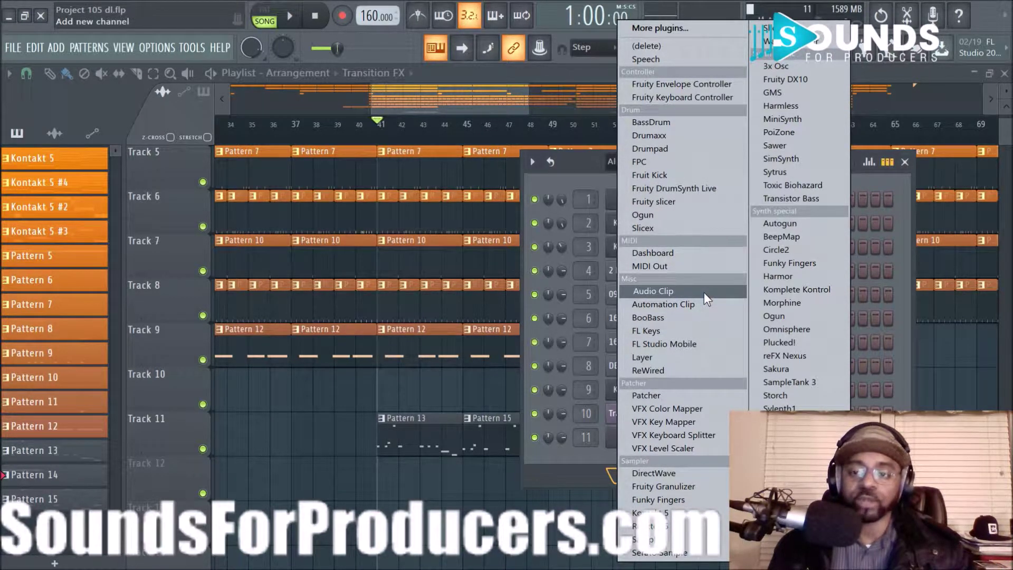
{"action": "left_click", "coordinate": [774, 69]}
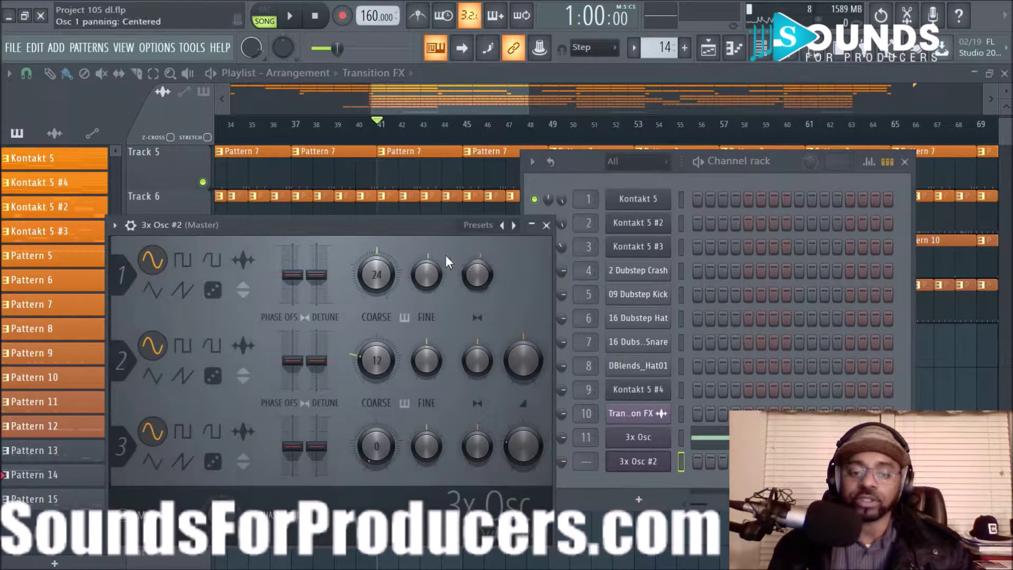
{"action": "left_click_drag", "start_coordinate": [378, 225], "coordinate": [659, 155]}
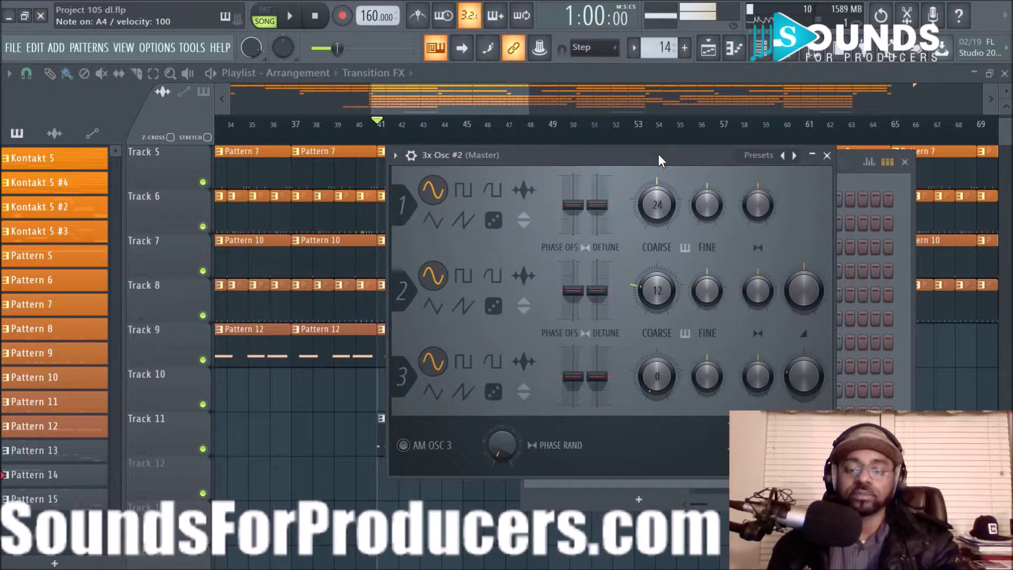
- Try a lower coarse pitch on oscillator 1 and mix levels of 0% on oscillators 2 and 3
{"action": "left_click_drag", "start_coordinate": [639, 204], "coordinate": [639, 253]}
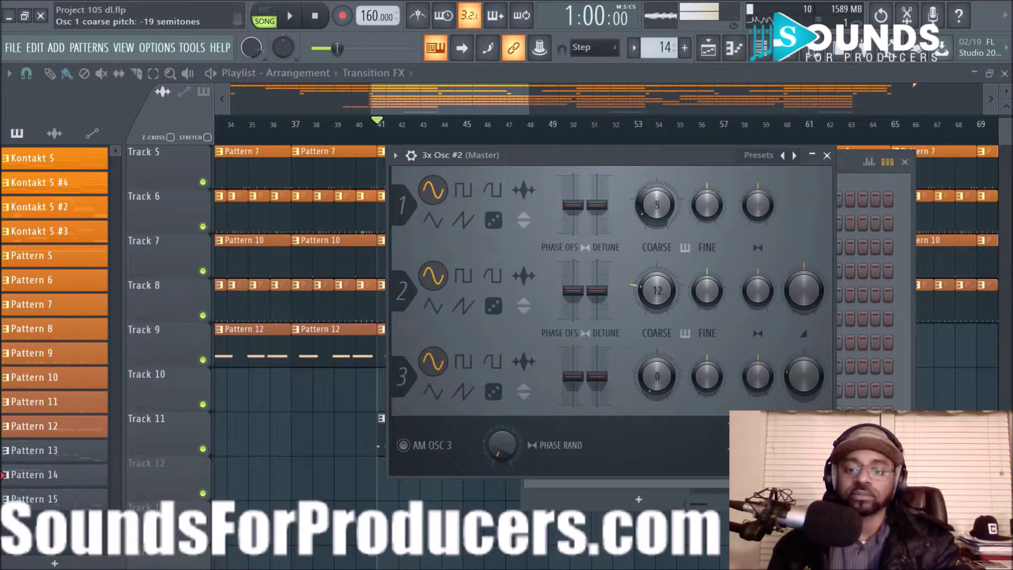
{"action": "left_click_drag", "start_coordinate": [639, 232], "coordinate": [657, 203]}
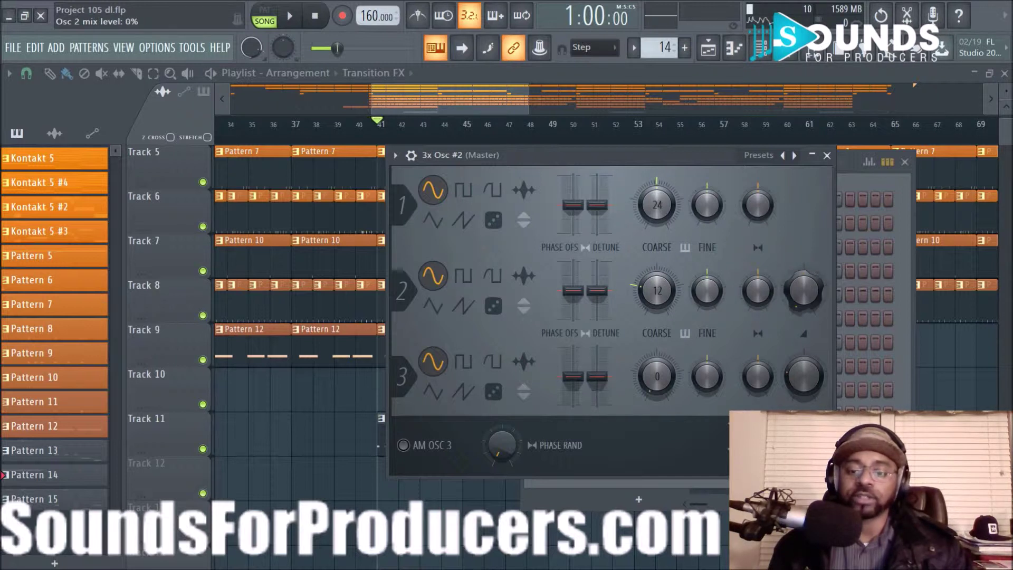
{"action": "left_click_drag", "start_coordinate": [810, 376], "coordinate": [810, 390]}
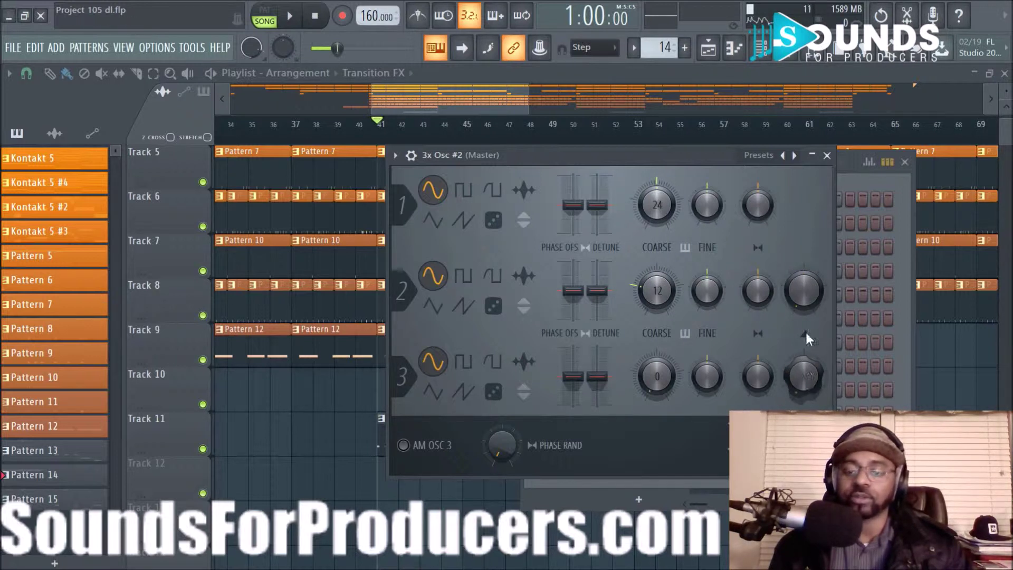
- Reset the mix levels of oscillators 2 and 3 to their defaults
{"action": "right_click", "coordinate": [803, 293]}
{"action": "left_click", "coordinate": [830, 305]}
{"action": "right_click", "coordinate": [793, 380]}
{"action": "left_click", "coordinate": [815, 366]}
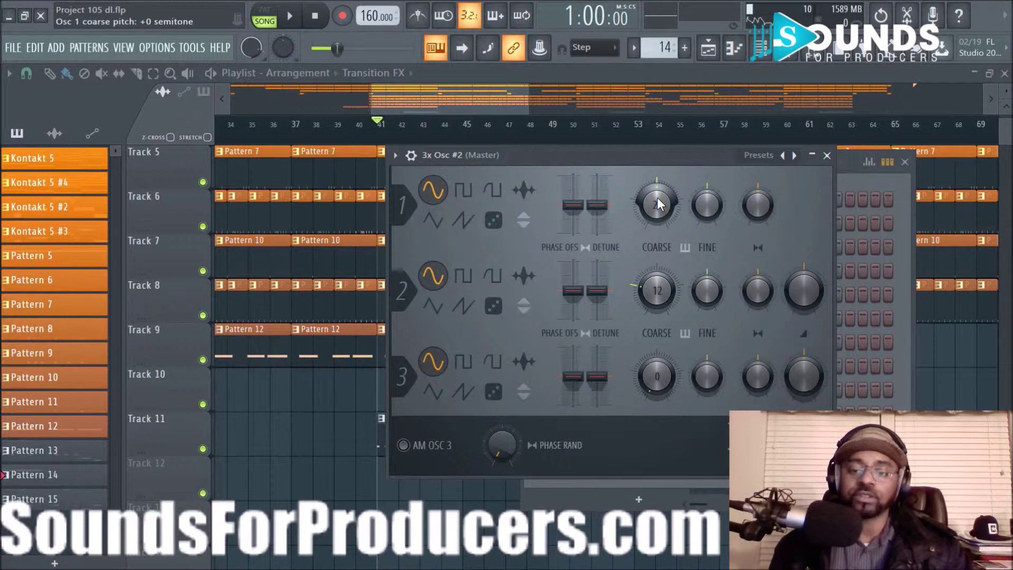
- Lower the coarse pitch of oscillator 1 to -24 semitones and oscillator 2 to -23, keeping oscillator 3 at its lowest pitch
{"action": "left_click_drag", "start_coordinate": [658, 198], "coordinate": [657, 232]}
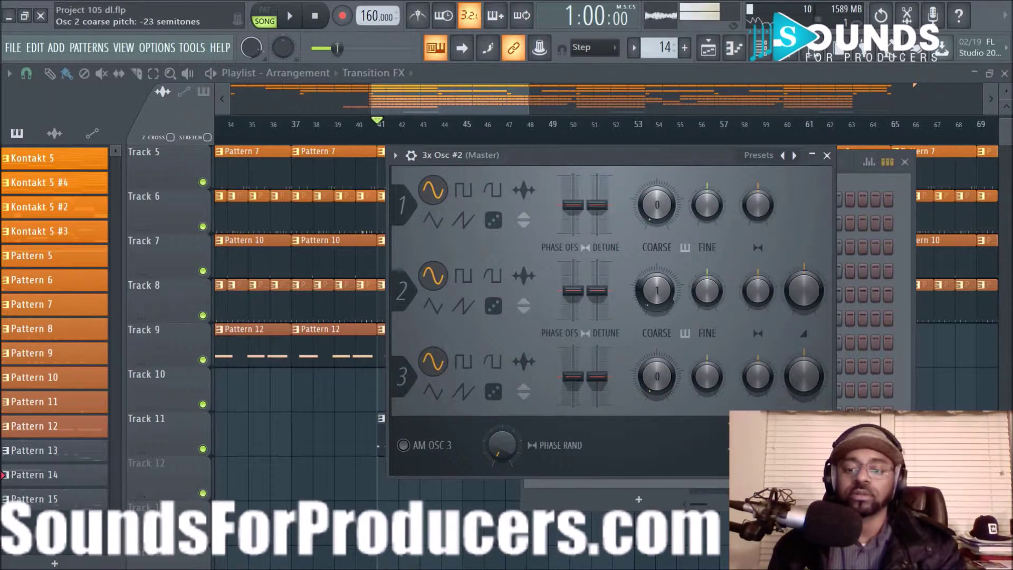
{"action": "left_click_drag", "start_coordinate": [657, 376], "coordinate": [660, 361]}
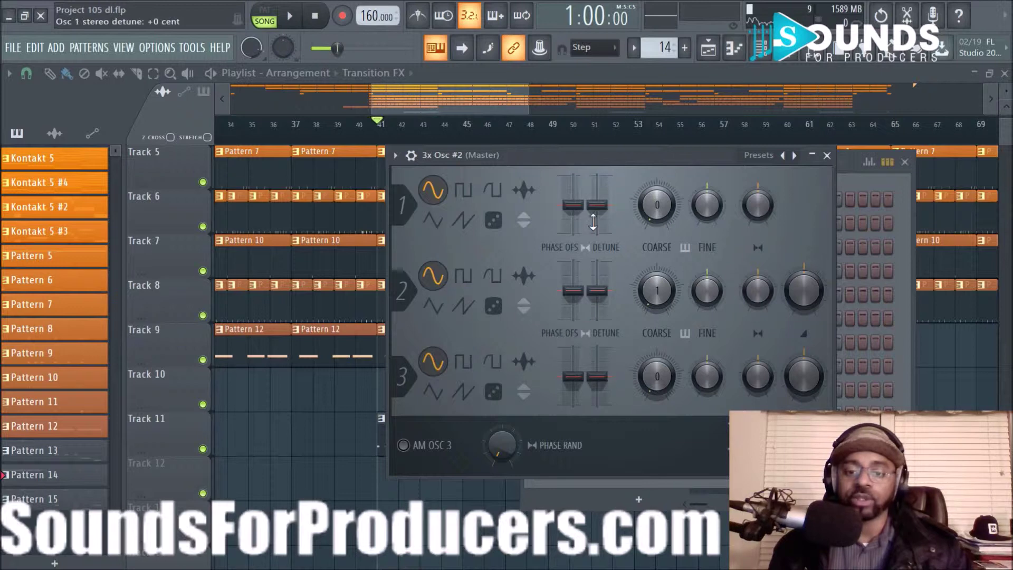
- Raise the stereo detune of oscillator 1, lower it on oscillator 2, and raise it slightly on oscillator 3
{"action": "left_click_drag", "start_coordinate": [607, 218], "coordinate": [606, 209]}
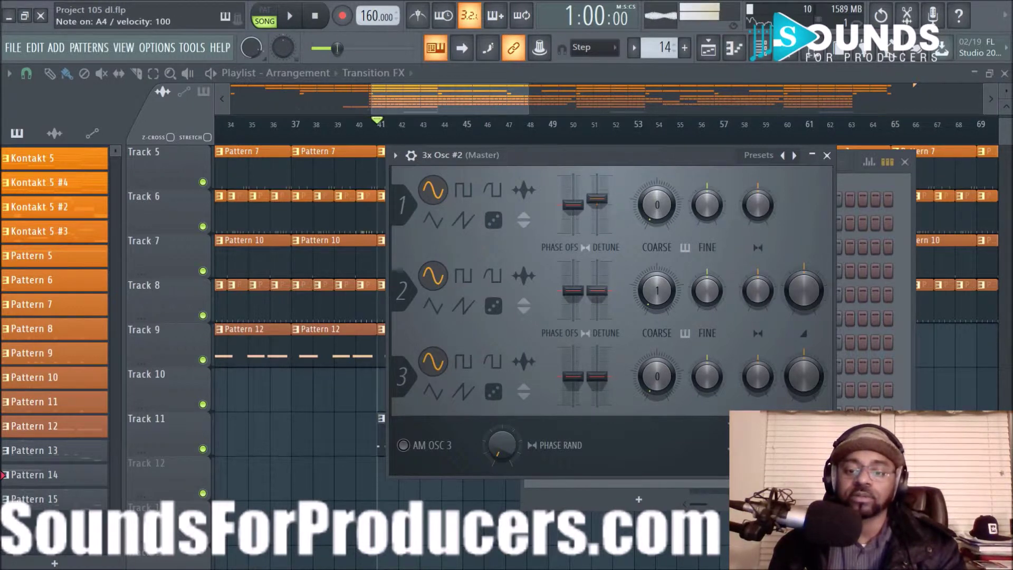
{"action": "left_click_drag", "start_coordinate": [598, 290], "coordinate": [597, 299]}
{"action": "left_click_drag", "start_coordinate": [604, 380], "coordinate": [604, 375]}
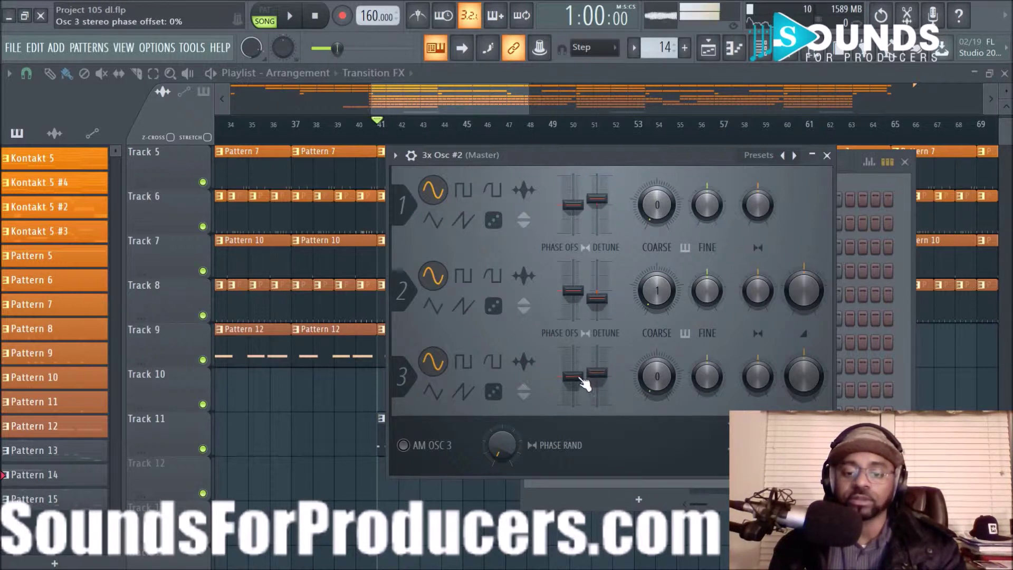
- Try a slight stereo phase offset of about -2% on oscillator 3, and reset it to default
{"action": "mouse_move", "coordinate": [580, 379]}
{"action": "left_mouse_down"}
{"action": "mouse_move", "coordinate": [581, 348]}
{"action": "mouse_move", "coordinate": [581, 400]}
{"action": "mouse_move", "coordinate": [580, 378]}
{"action": "left_mouse_up"}
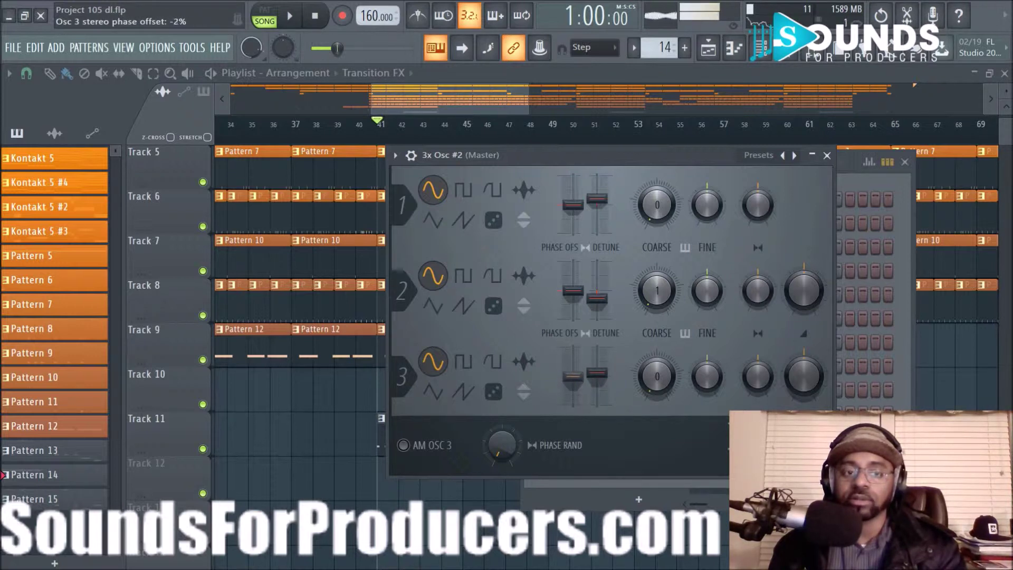
{"action": "right_click", "coordinate": [577, 375]}
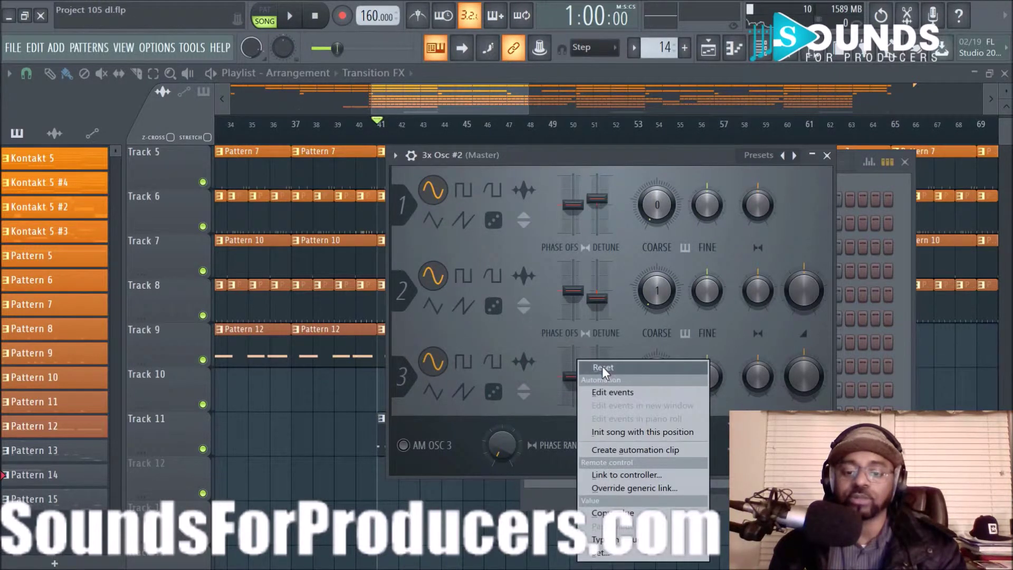
{"action": "left_click", "coordinate": [601, 367]}
- Try a square wave on oscillator 2 at an 18% mix level, and restore its sine wave and default mix
{"action": "left_click", "coordinate": [464, 279]}
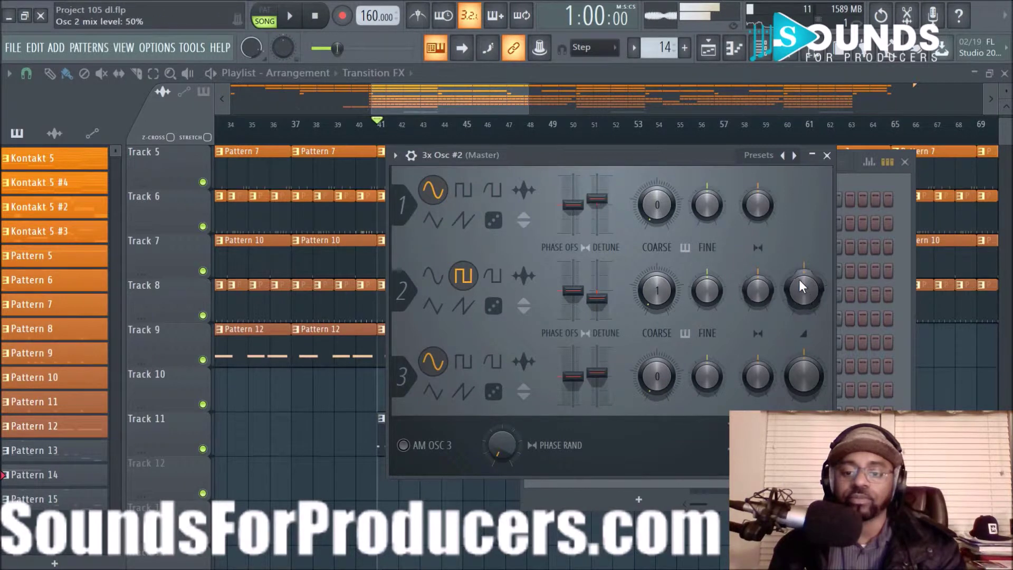
{"action": "left_click_drag", "start_coordinate": [803, 290], "coordinate": [803, 306]}
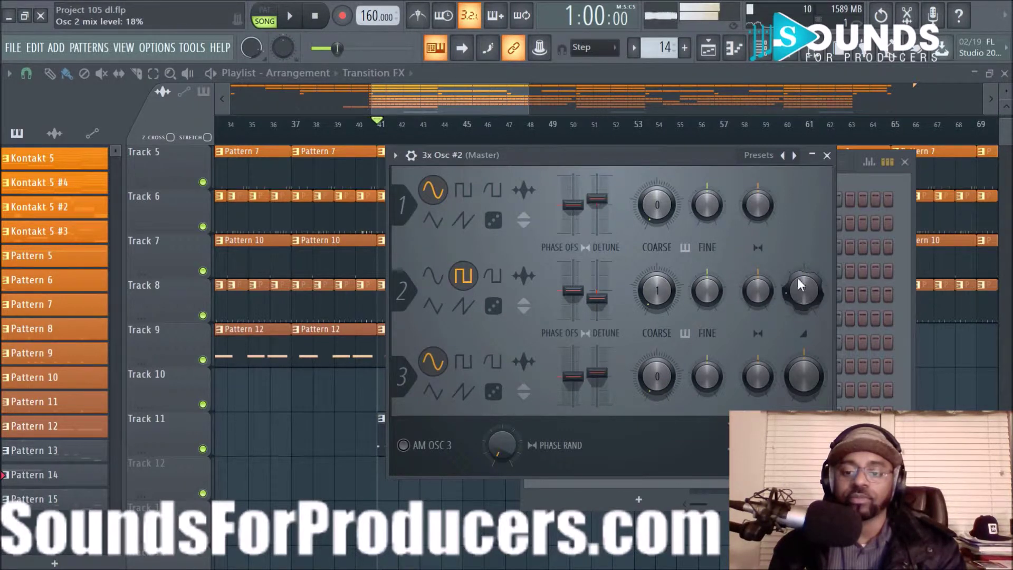
{"action": "left_click", "coordinate": [433, 275]}
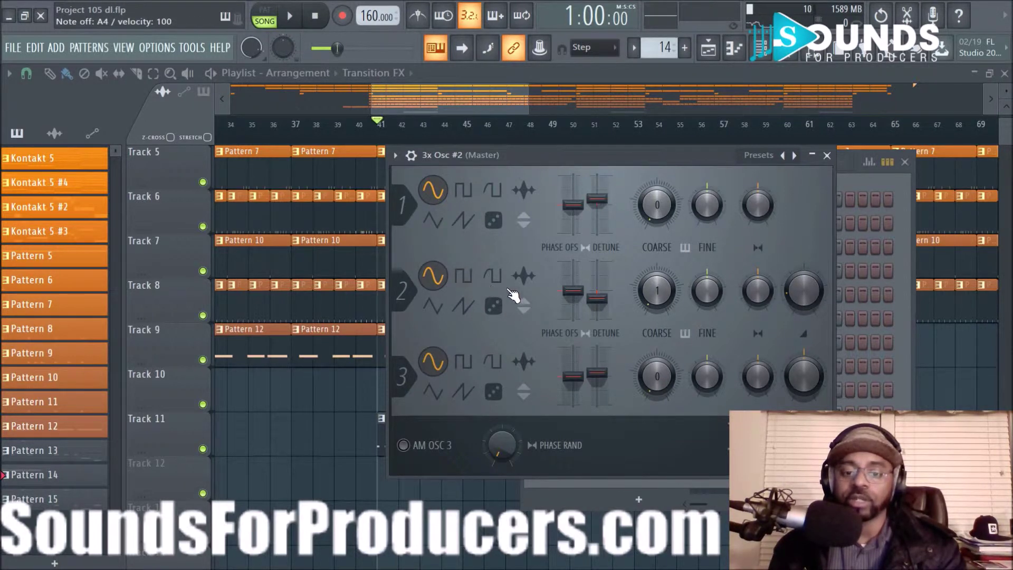
{"action": "right_click", "coordinate": [802, 290]}
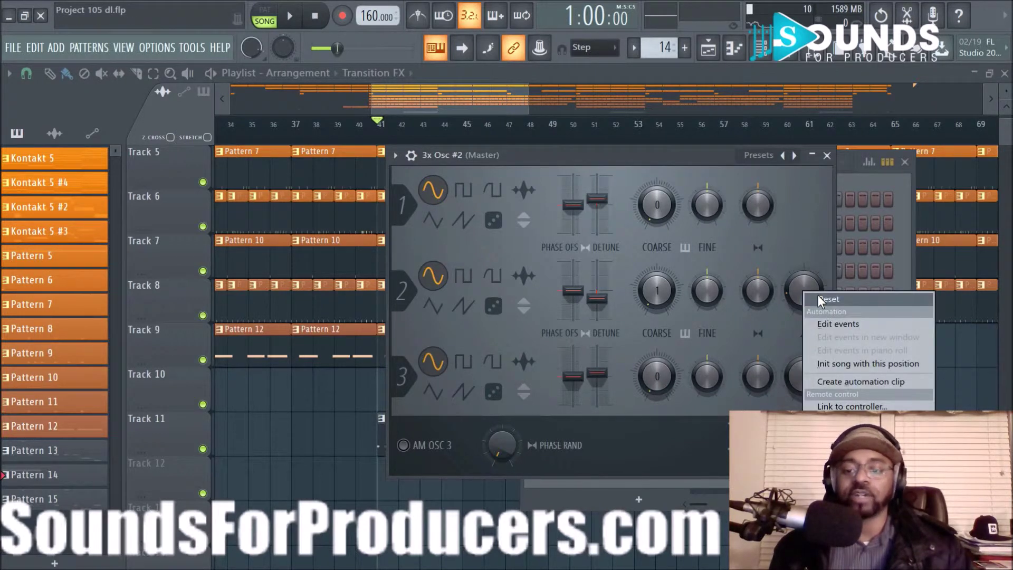
{"action": "left_click", "coordinate": [821, 299]}
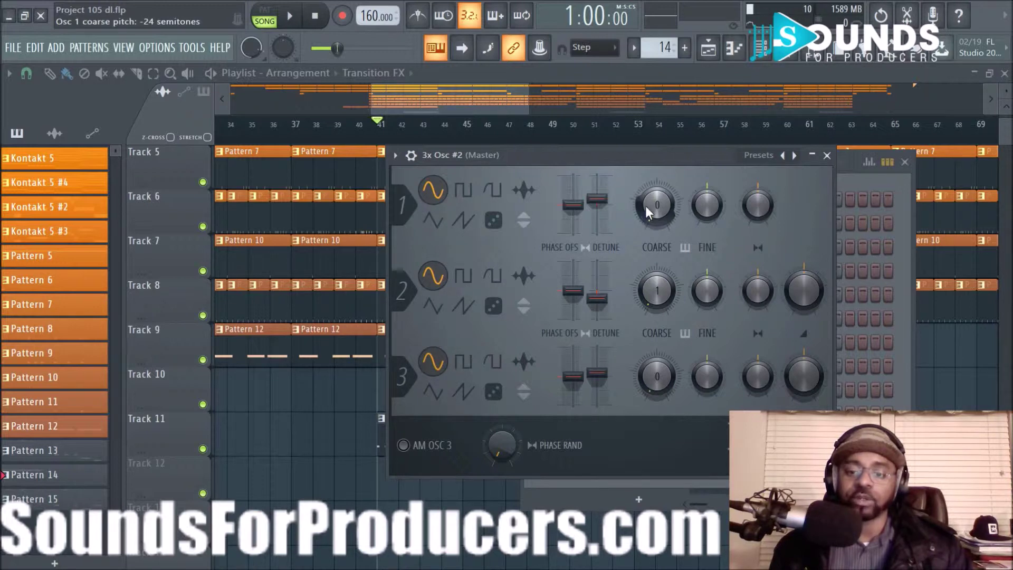
- Audition the bass with test notes and reset the stereo detune of all three oscillators to default
{"action": "key", "text": "c"}
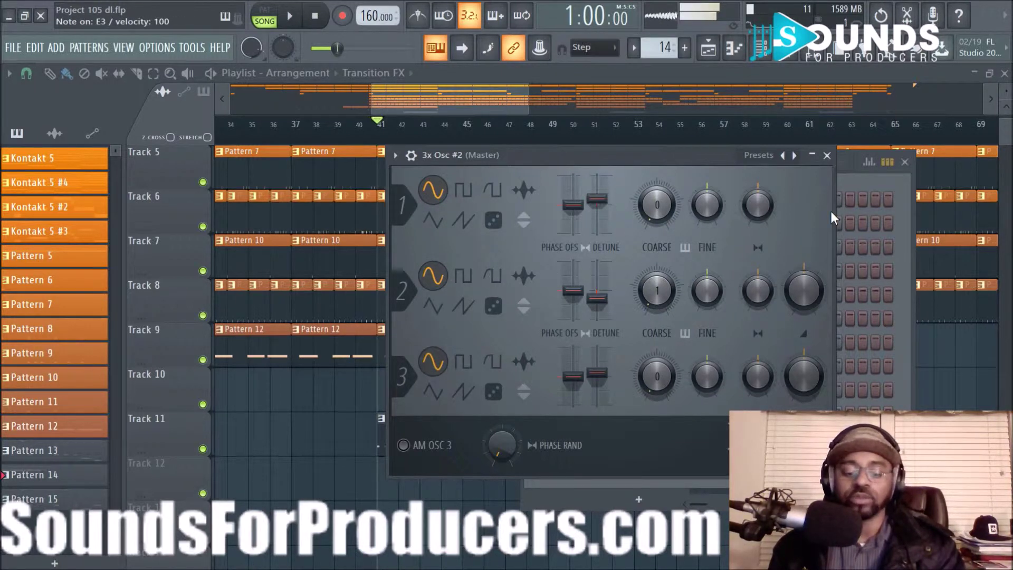
{"action": "key", "text": "n"}
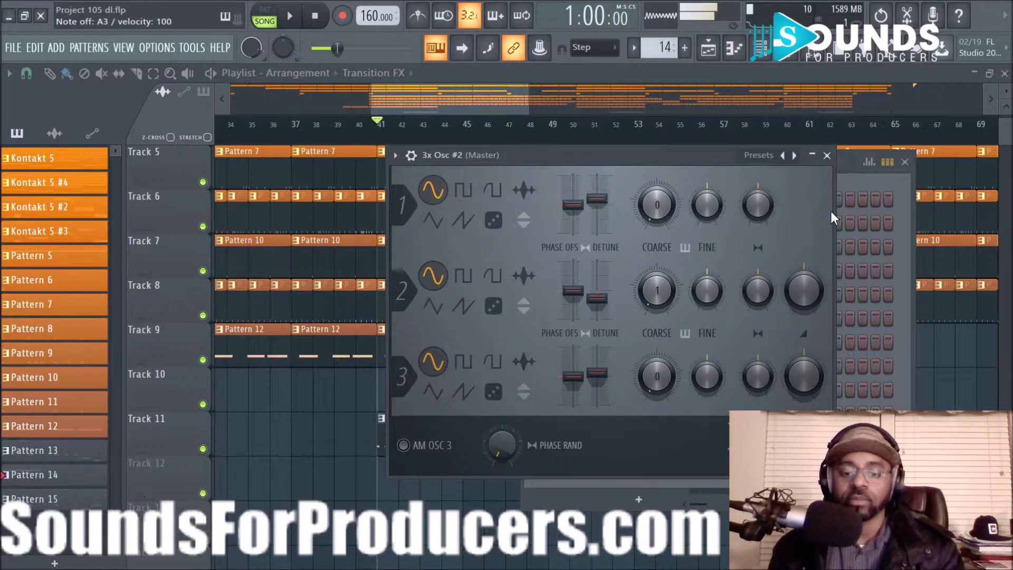
{"action": "right_click", "coordinate": [606, 304]}
{"action": "left_click", "coordinate": [612, 309]}
{"action": "right_click", "coordinate": [599, 196]}
{"action": "left_click", "coordinate": [607, 204]}
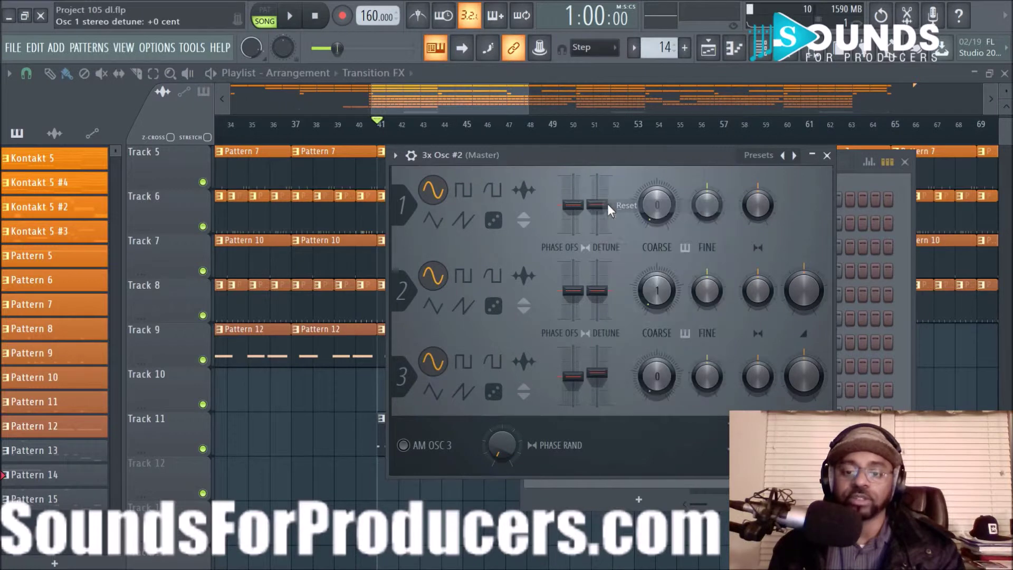
{"action": "right_click", "coordinate": [601, 361]}
{"action": "left_click", "coordinate": [623, 366]}
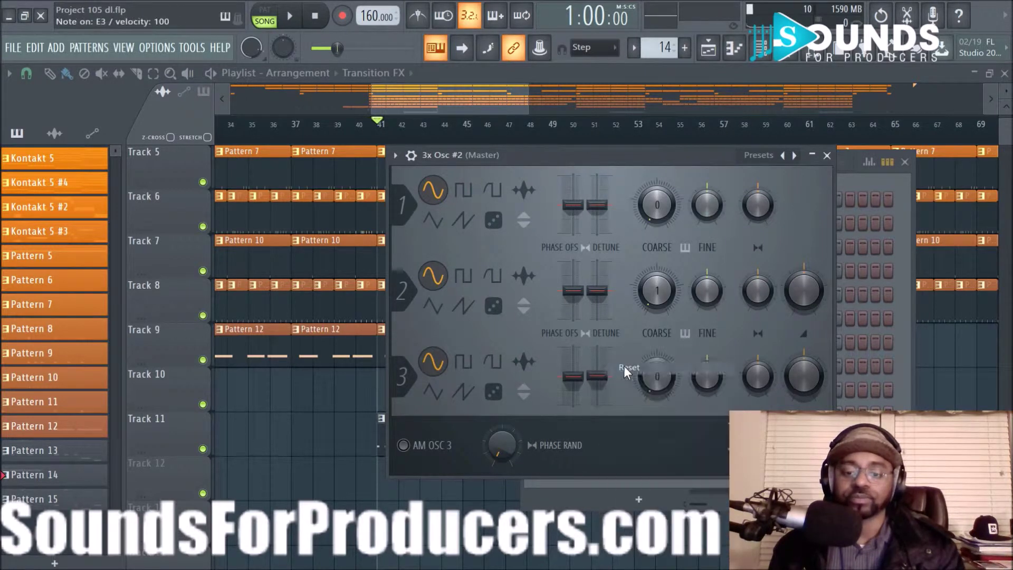
- Raise the stereo detune of oscillator 2, lower it on oscillator 1, raise it slightly on oscillator 3, and close the synth
{"action": "left_click_drag", "start_coordinate": [597, 291], "coordinate": [603, 240]}
{"action": "left_click_drag", "start_coordinate": [597, 206], "coordinate": [601, 219]}
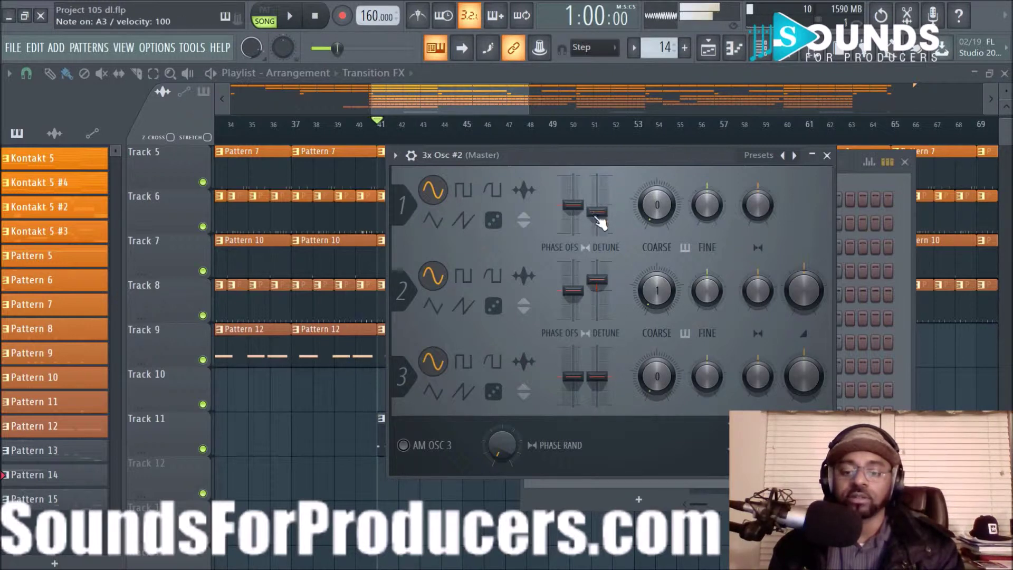
{"action": "left_click_drag", "start_coordinate": [597, 373], "coordinate": [598, 371]}
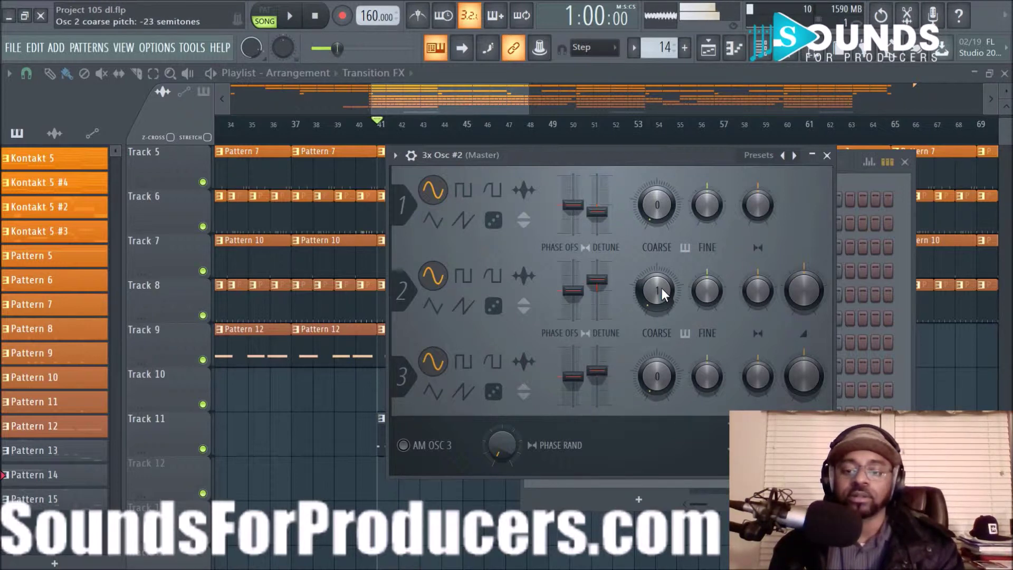
{"action": "left_click", "coordinate": [826, 155]}
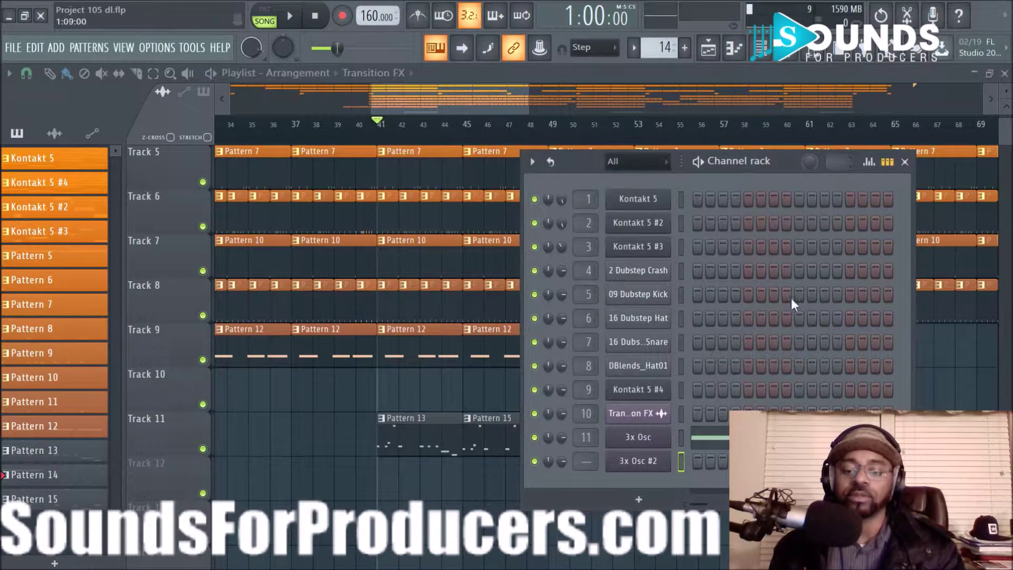
- Solo Track 11 during playback and load Decapitator into effect slot 2 of the Bass mixer track
{"action": "right_click", "coordinate": [204, 449]}
{"action": "key", "text": "space"}
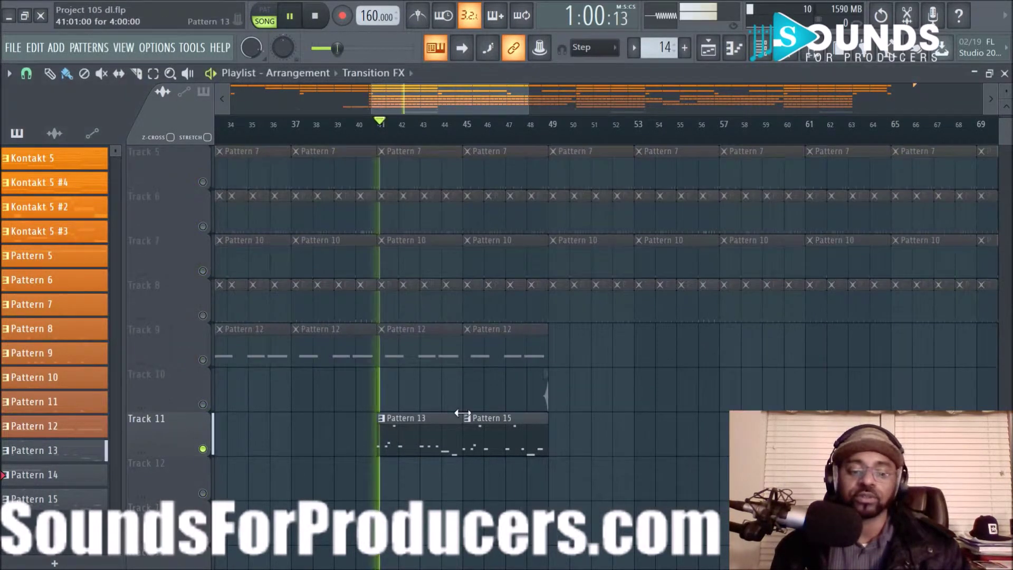
{"action": "left_click", "coordinate": [788, 56]}
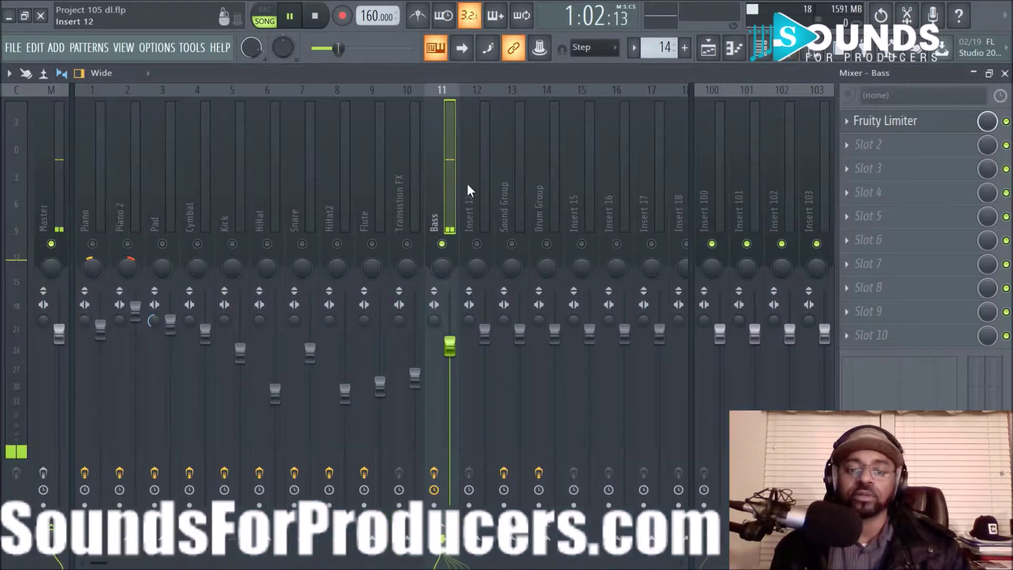
{"action": "left_click", "coordinate": [852, 149]}
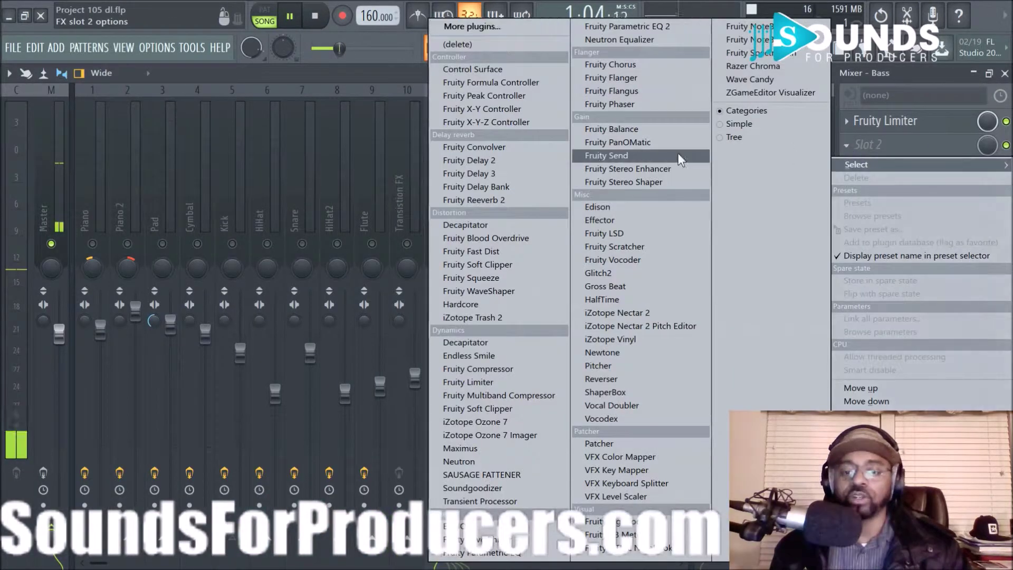
{"action": "left_click", "coordinate": [530, 224]}
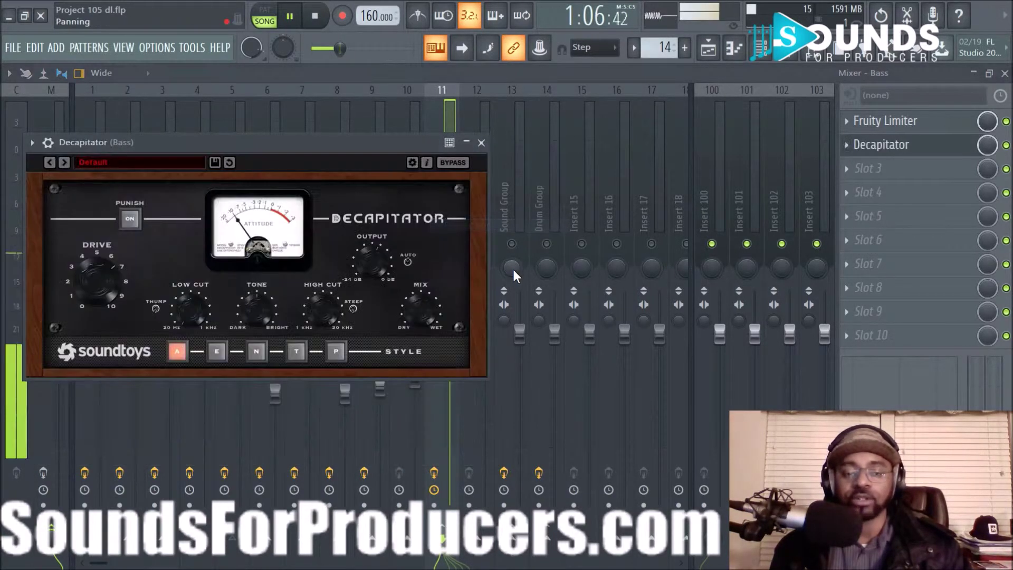
- Set Decapitator's drive to 5.0 and switch its style to E while the bass plays
{"action": "mouse_move", "coordinate": [102, 293]}
{"action": "left_mouse_down"}
{"action": "mouse_move", "coordinate": [94, 303]}
{"action": "mouse_move", "coordinate": [103, 286]}
{"action": "left_mouse_up"}
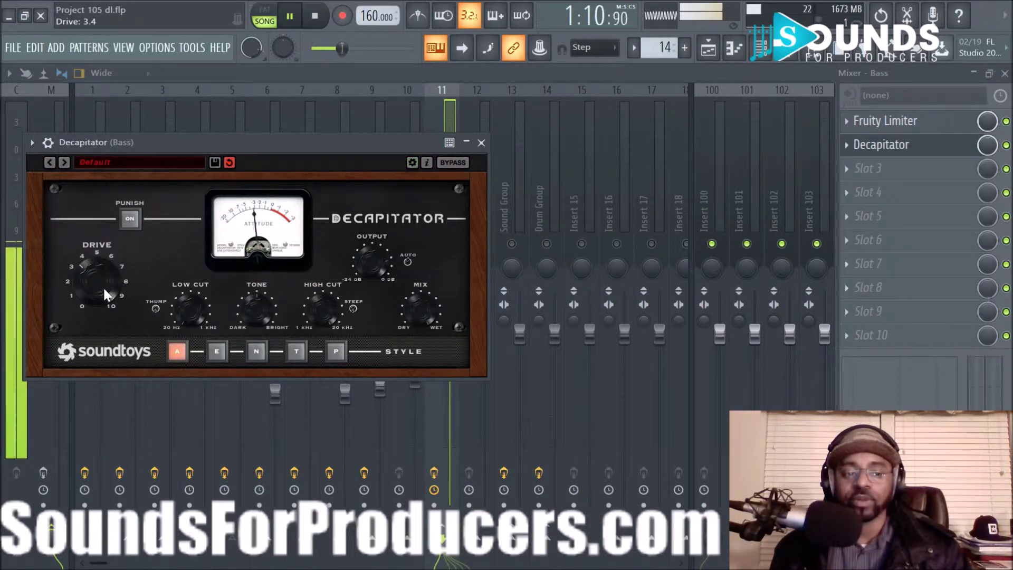
{"action": "left_click", "coordinate": [217, 350]}
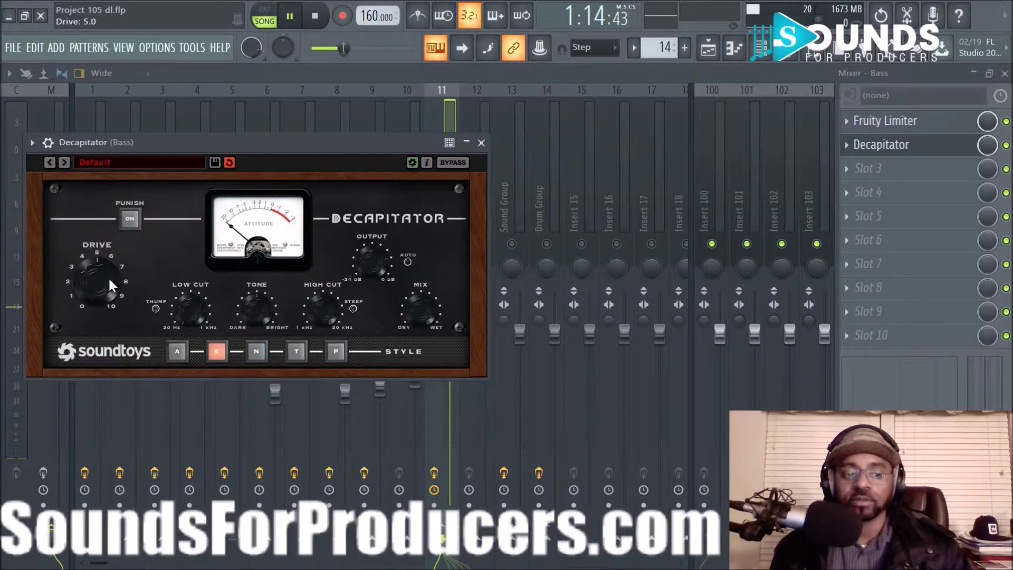
- Select bars 41 to 49 in the playlist as the playback loop, and play it with Decapitator reopened on the Bass track
{"action": "left_click", "coordinate": [710, 50]}
{"action": "key", "text": "space"}
{"action": "left_click_drag", "start_coordinate": [378, 138], "coordinate": [543, 150]}
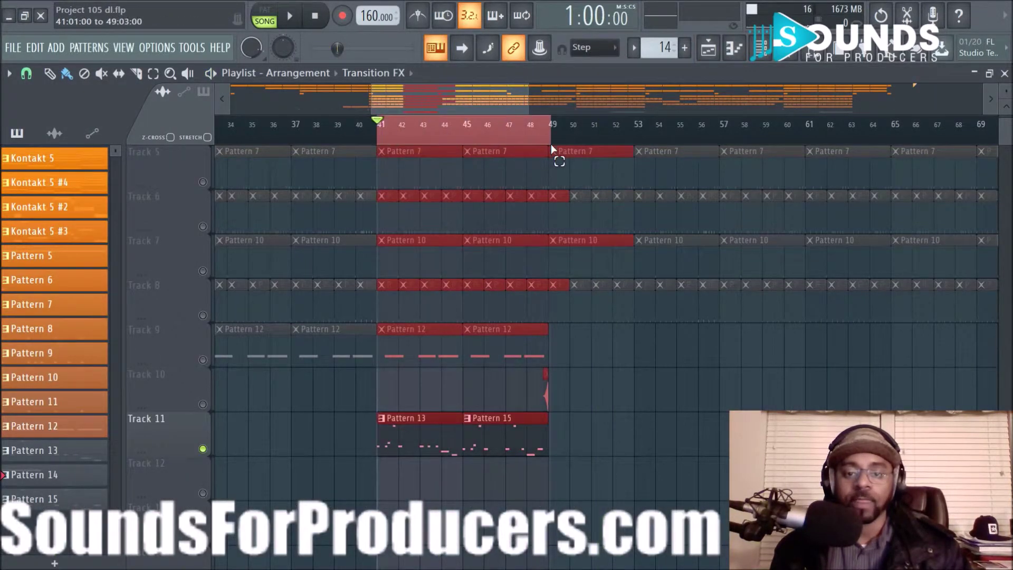
{"action": "left_click", "coordinate": [781, 63]}
{"action": "key", "text": "space"}
{"action": "left_click", "coordinate": [898, 153]}
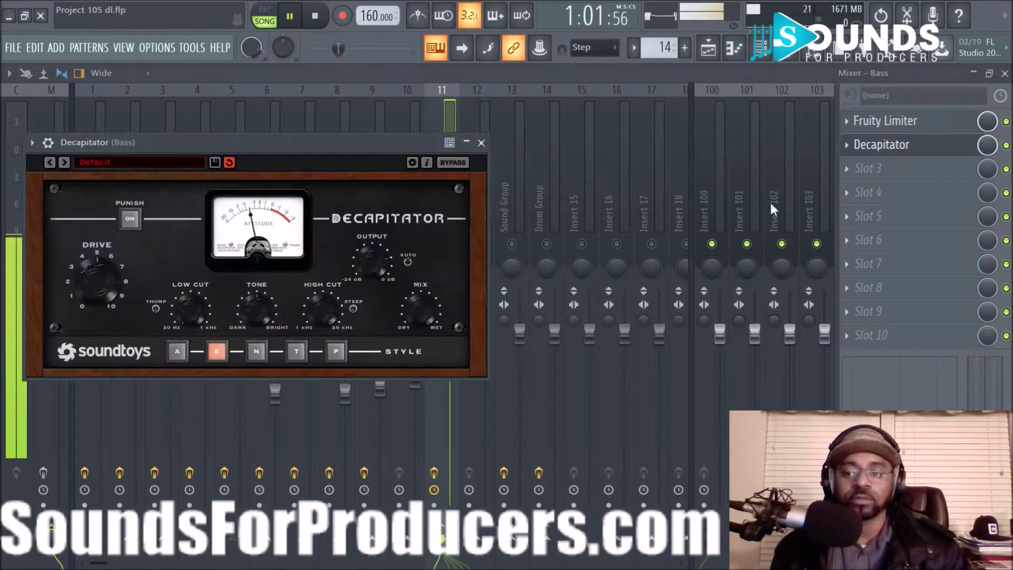
- Compare Decapitator's N, T and P styles on the looping bass, and settle on style A
{"action": "left_click", "coordinate": [256, 352]}
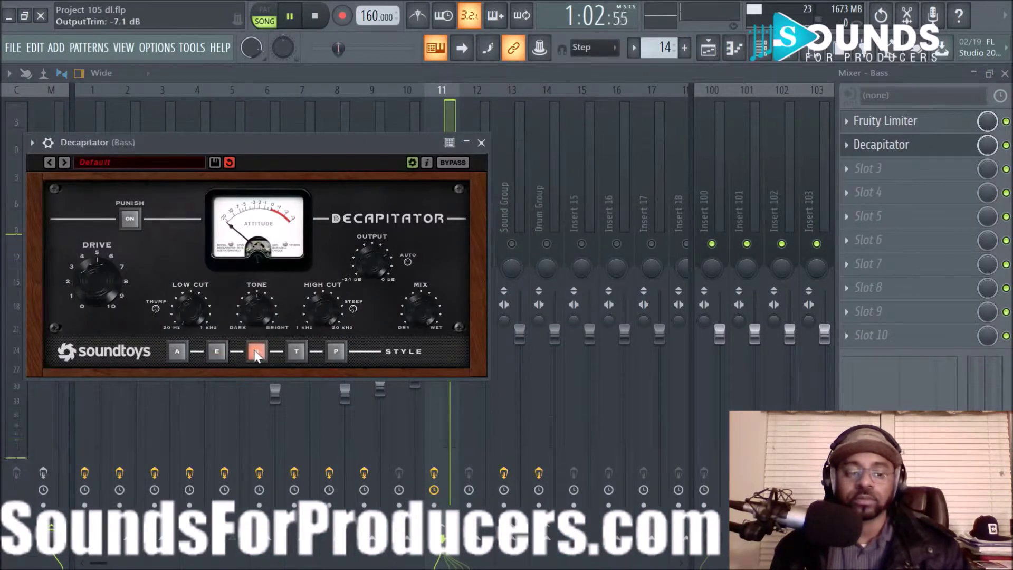
{"action": "left_click", "coordinate": [306, 348]}
{"action": "left_click", "coordinate": [337, 351]}
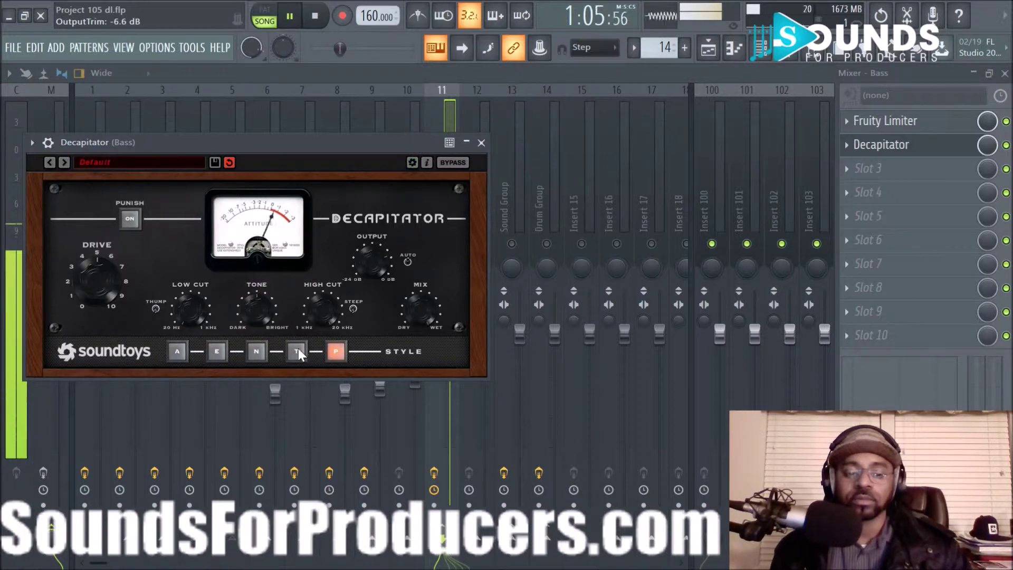
{"action": "left_click", "coordinate": [261, 350]}
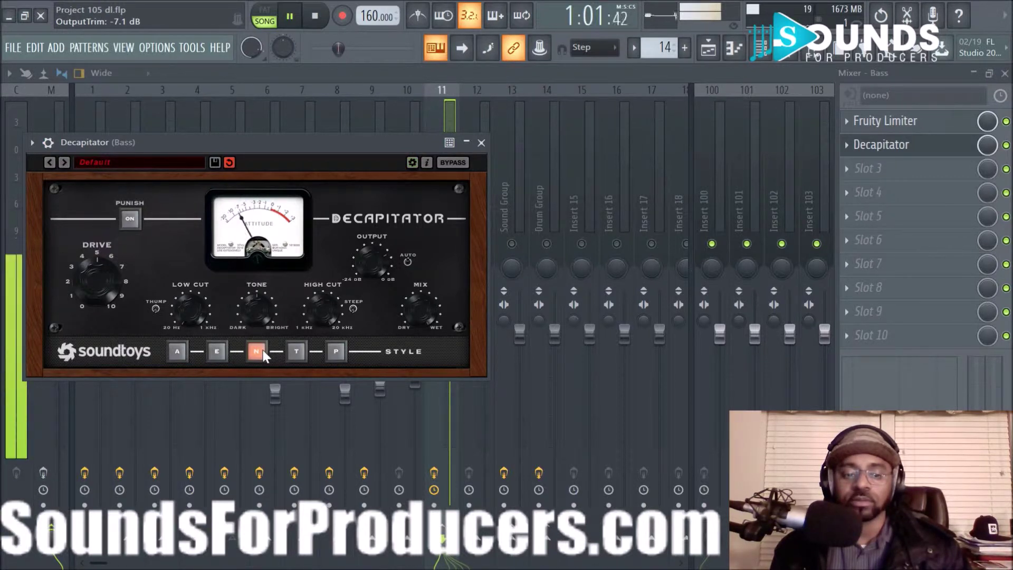
{"action": "left_click", "coordinate": [179, 350]}
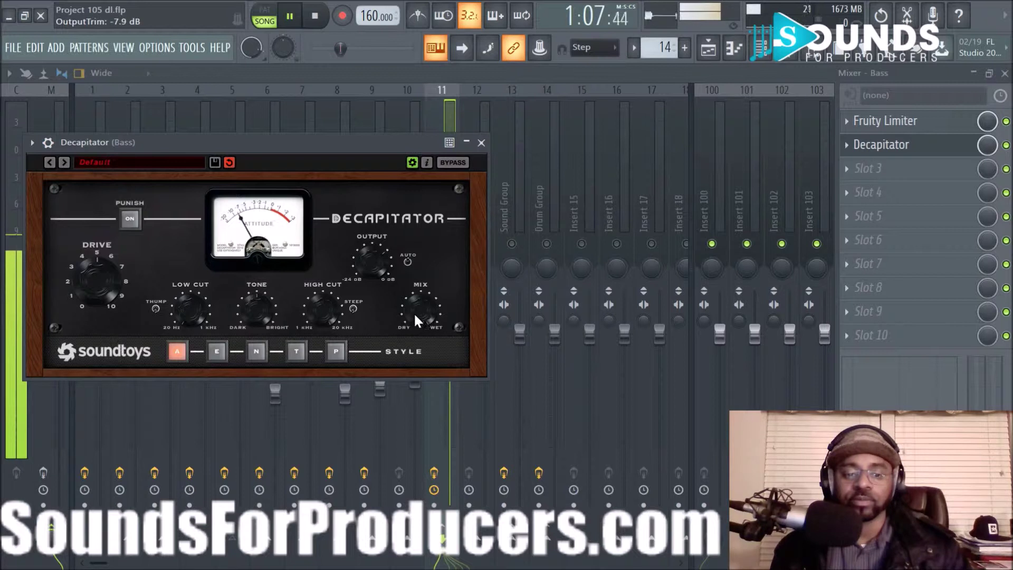
- Raise Decapitator's drive to about 6.5, compare the bass with the effect bypassed and active, and close the plugin
{"action": "left_click_drag", "start_coordinate": [96, 278], "coordinate": [98, 273]}
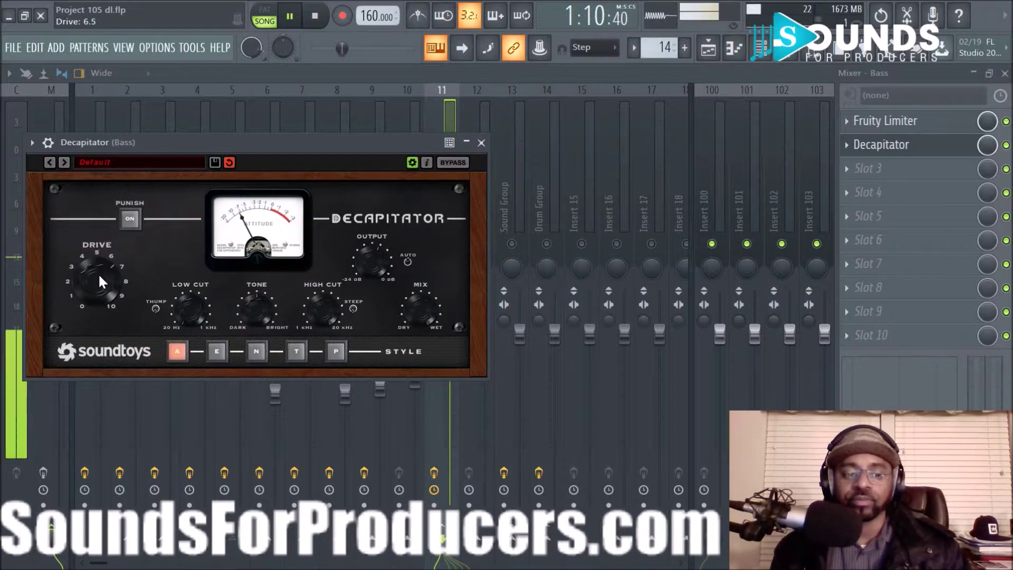
{"action": "left_click", "coordinate": [461, 162]}
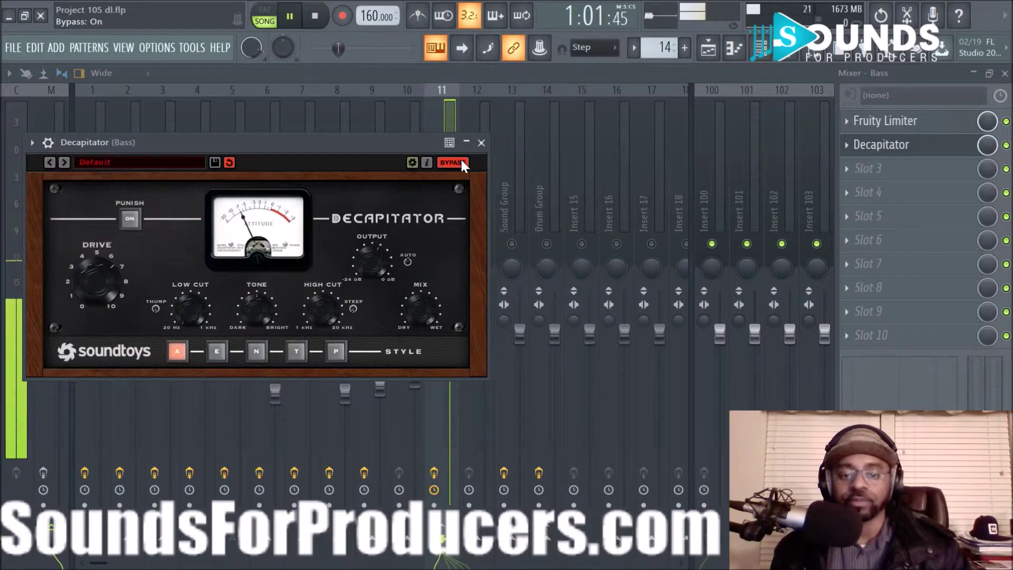
{"action": "left_click", "coordinate": [460, 159]}
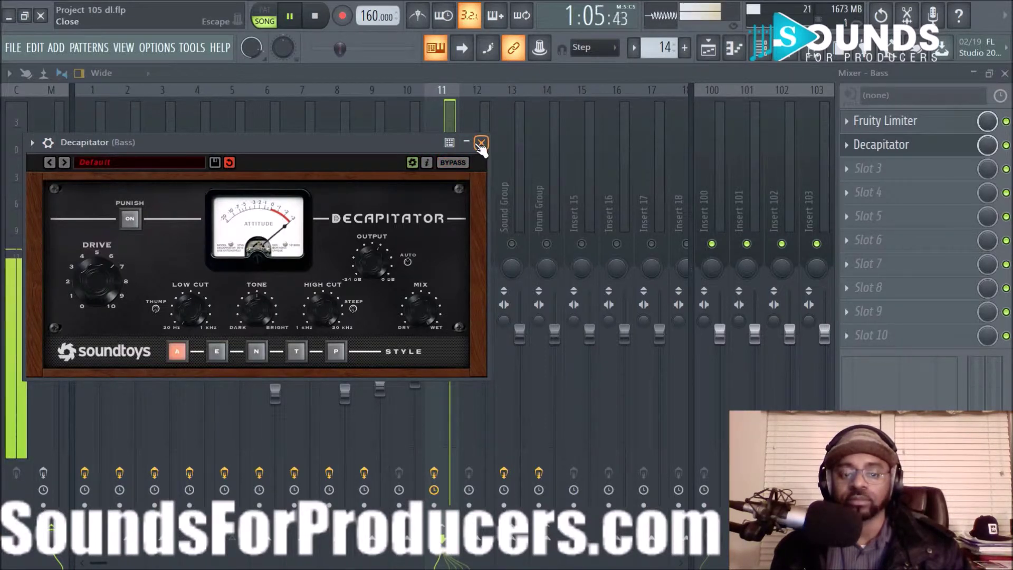
{"action": "left_click", "coordinate": [481, 144]}
{"action": "key", "text": "space"}
- Replace Decapitator with iZotope Trash 2 in slot 2 of the Bass track, and place its window over the mixer's centre
{"action": "left_click", "coordinate": [846, 148]}
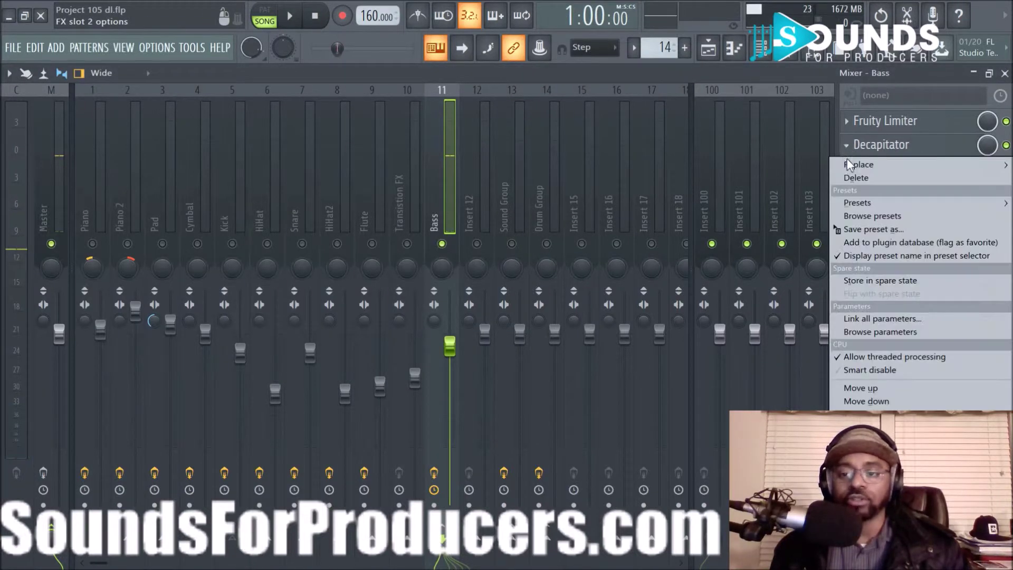
{"action": "mouse_move", "coordinate": [854, 164]}
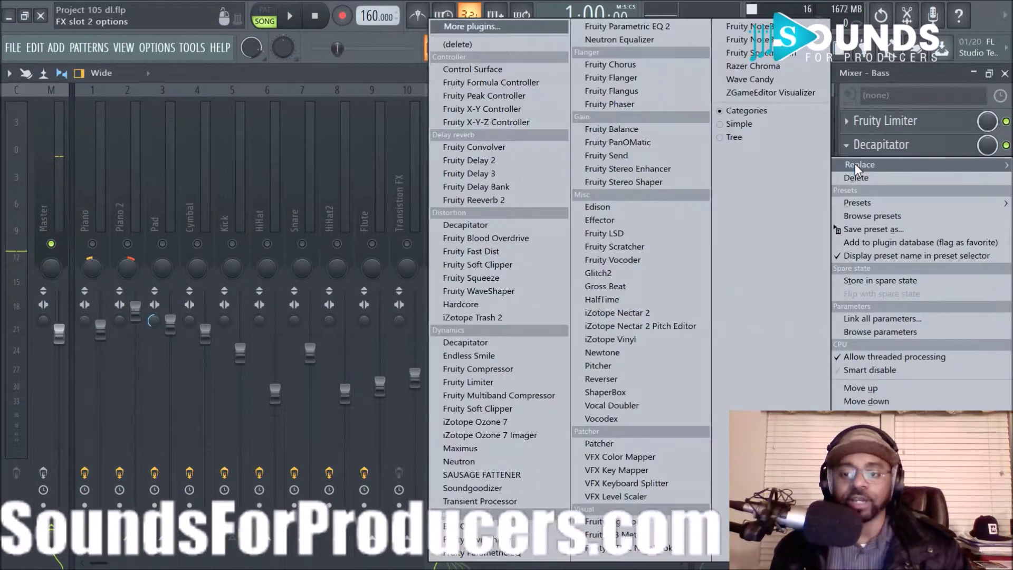
{"action": "left_click", "coordinate": [533, 317]}
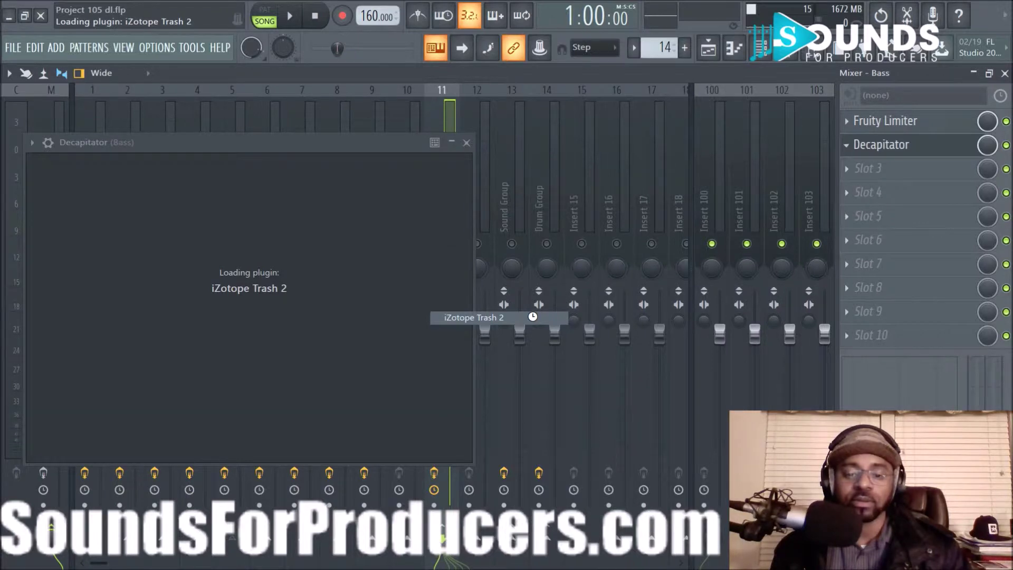
{"action": "left_click_drag", "start_coordinate": [231, 140], "coordinate": [441, 119]}
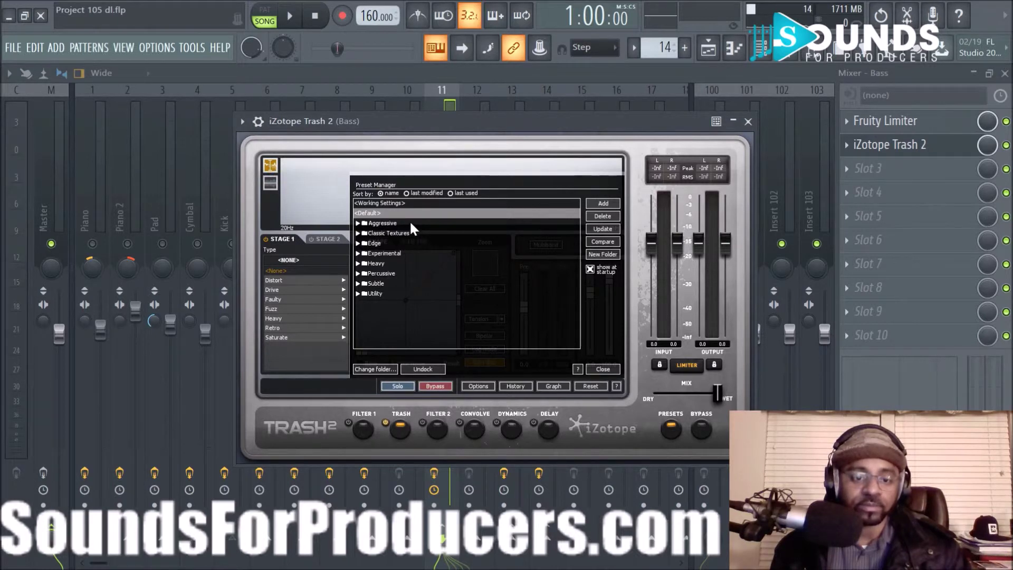
- Try Trash 2's Acid Laser preset from the Experimental folder on the looping bass
{"action": "left_click", "coordinate": [358, 254]}
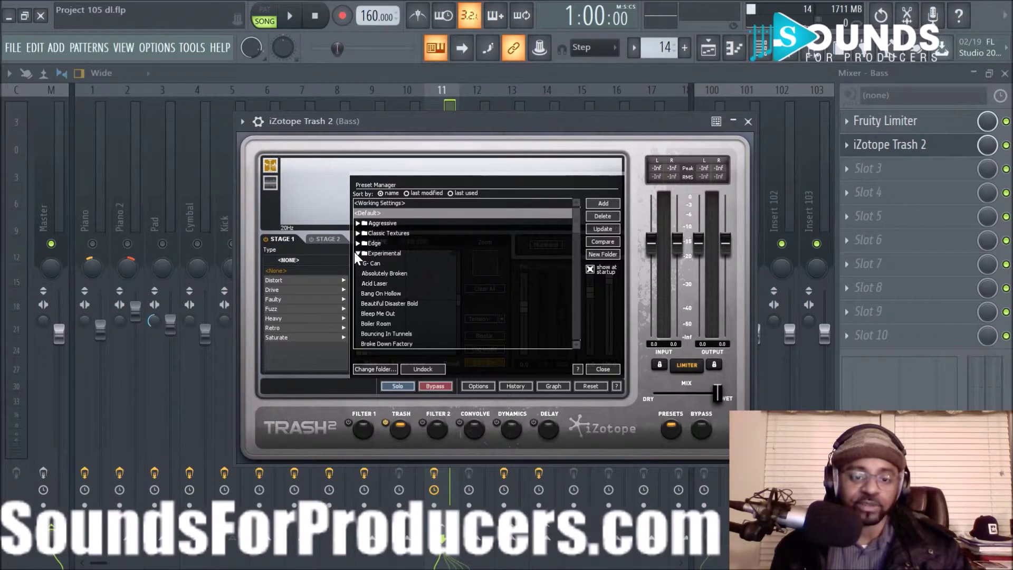
{"action": "left_click", "coordinate": [376, 284]}
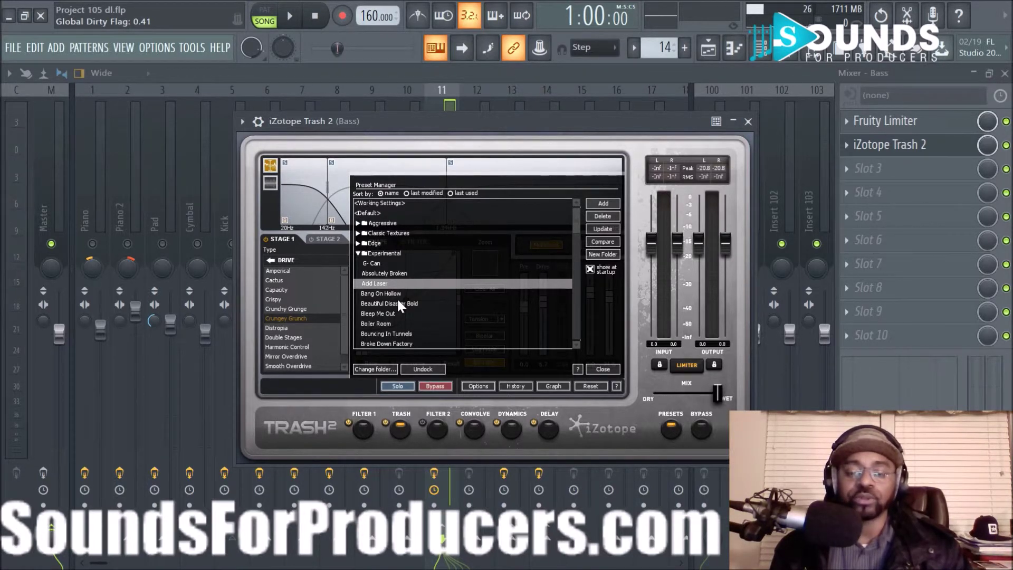
{"action": "key", "text": "space"}
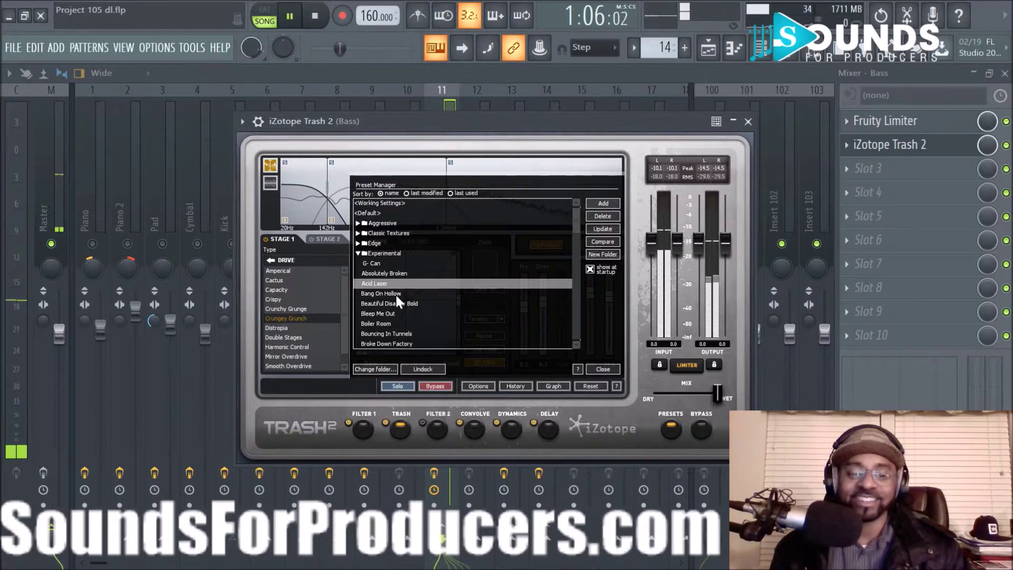
{"action": "key", "text": "space"}
{"action": "left_click", "coordinate": [358, 254]}
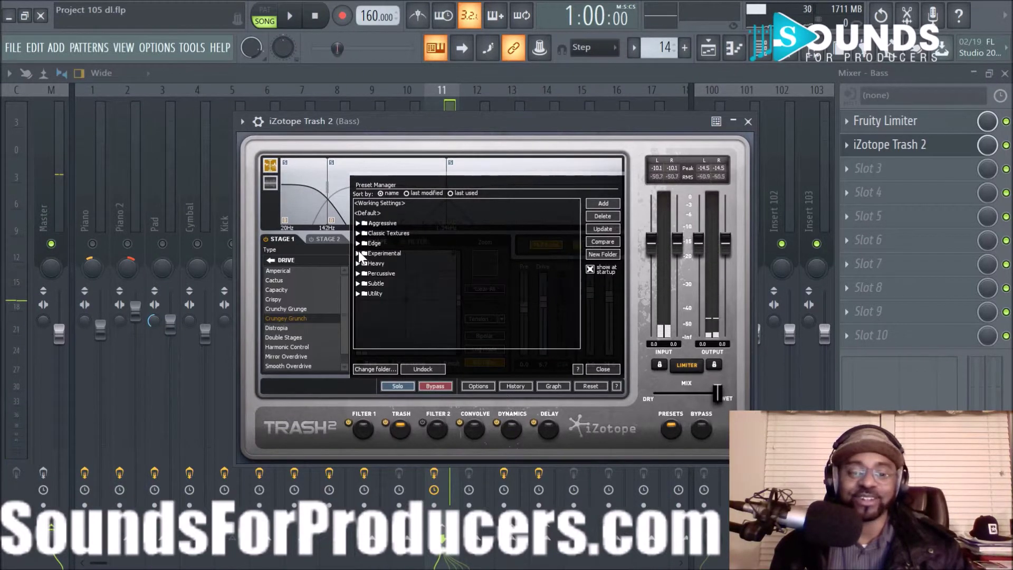
- Load Trash 2's Bad Wiring Slam preset from the Aggressive folder, audition it on the bass, and close the plugin
{"action": "left_click", "coordinate": [359, 223]}
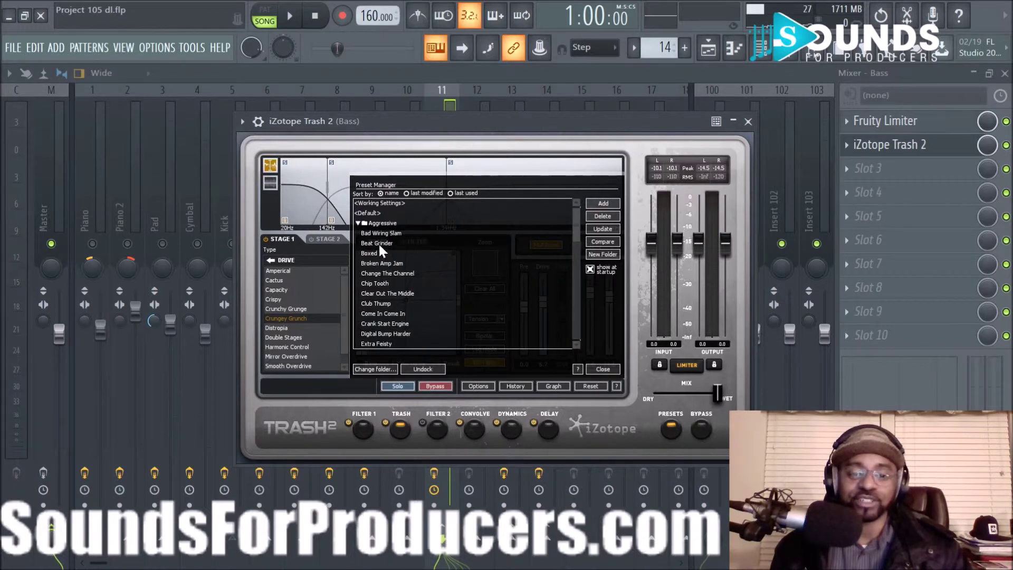
{"action": "left_click", "coordinate": [378, 233]}
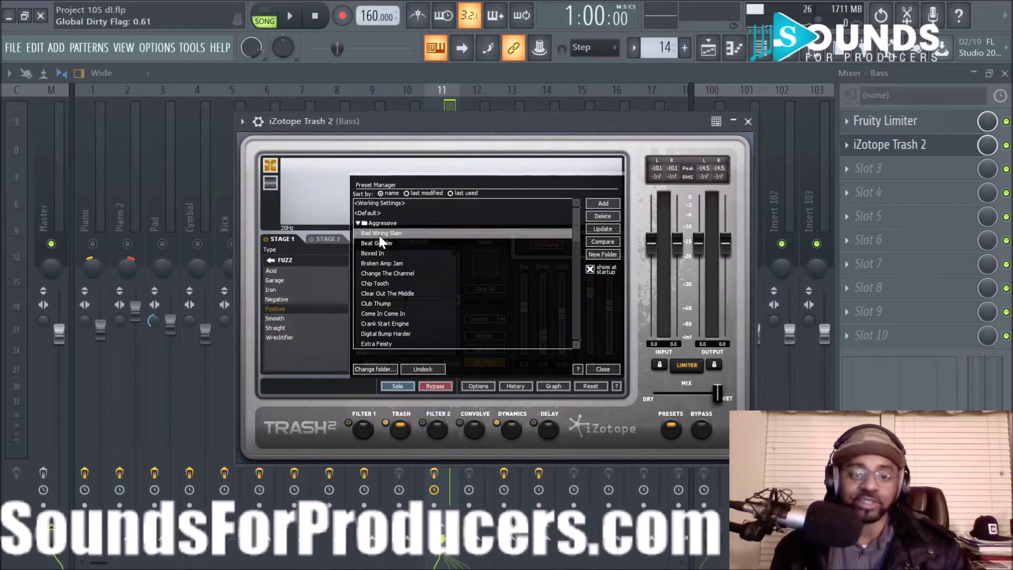
{"action": "key", "text": "space"}
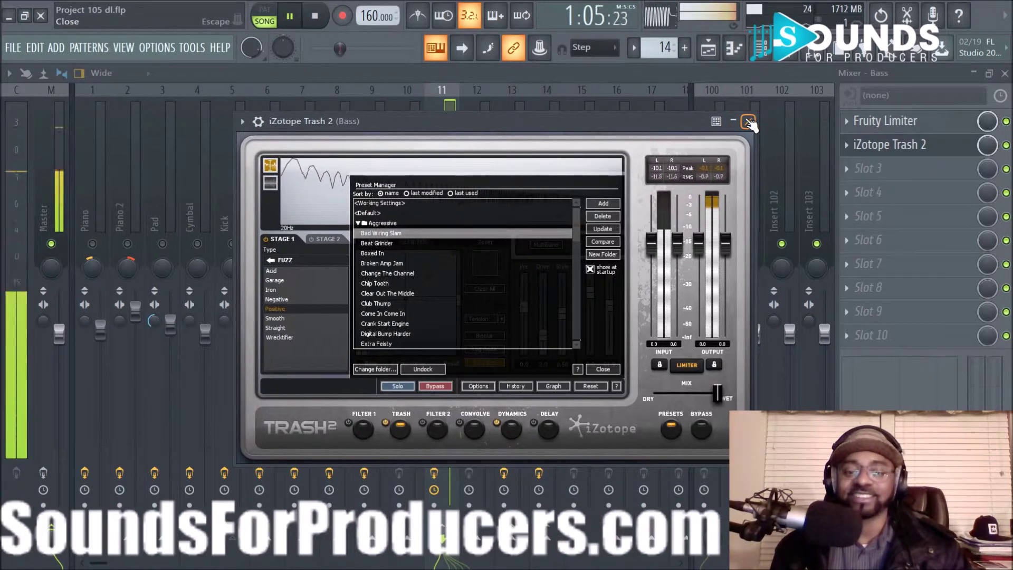
{"action": "left_click", "coordinate": [749, 122]}
{"action": "key", "text": "space"}
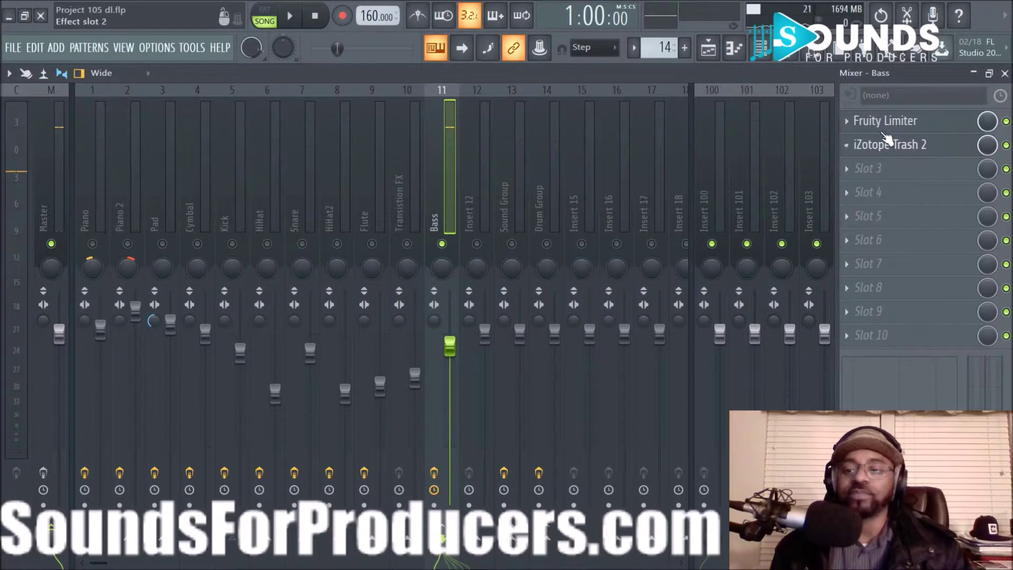
- Open the Bass track's 3x Osc synth and check oscillator 2's mix level
{"action": "left_click", "coordinate": [761, 49]}
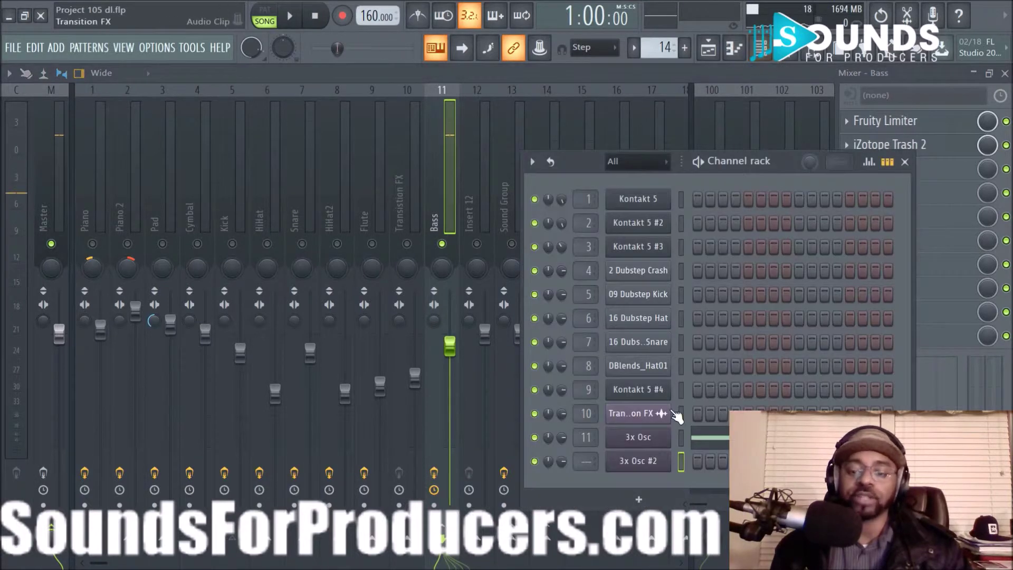
{"action": "left_click", "coordinate": [637, 437]}
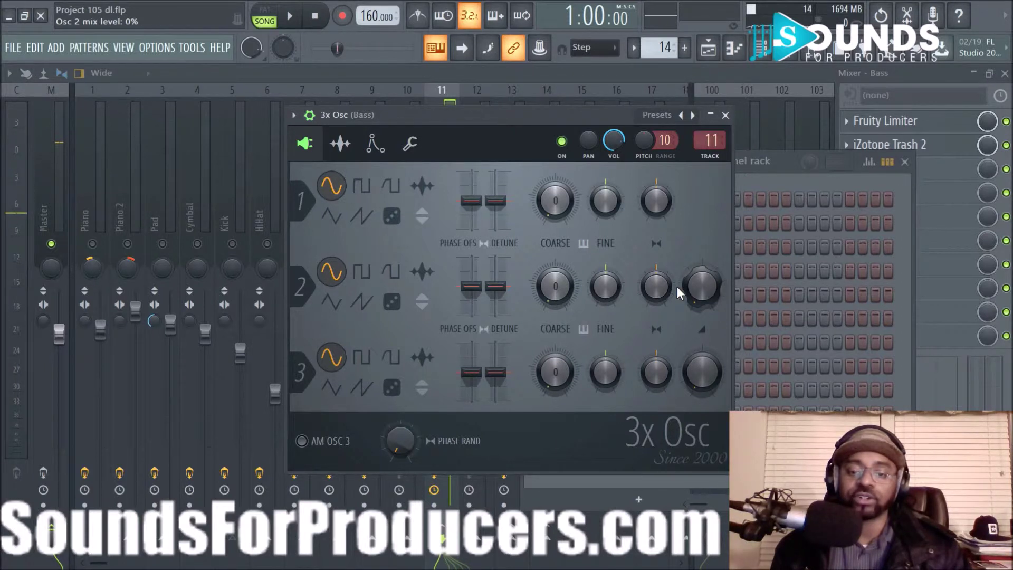
{"action": "left_click_drag", "start_coordinate": [699, 287], "coordinate": [698, 287]}
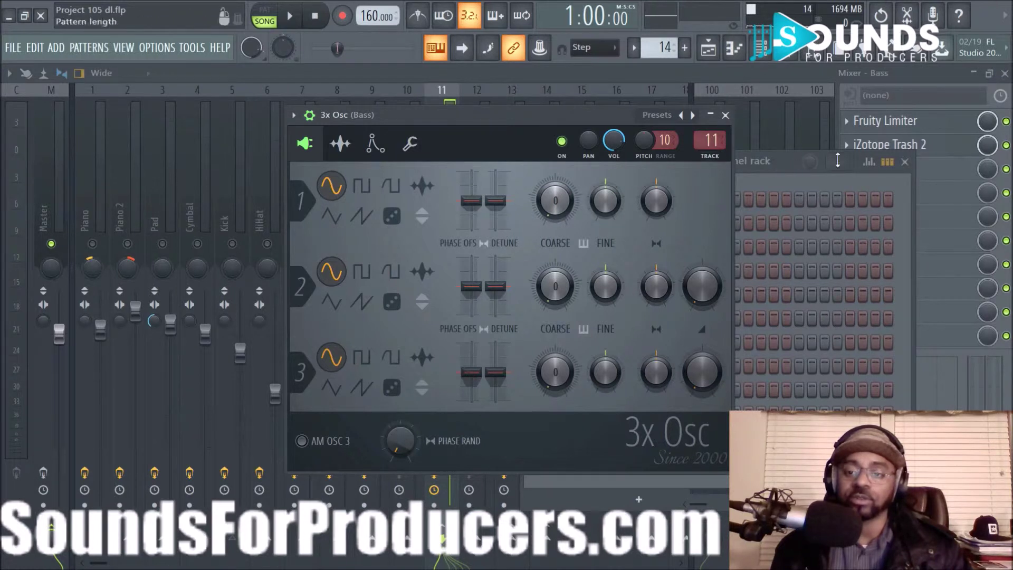
- Turn off iZotope Trash 2 on the Bass track and audition the bass with its 3x Osc synth open
{"action": "left_click", "coordinate": [1005, 146]}
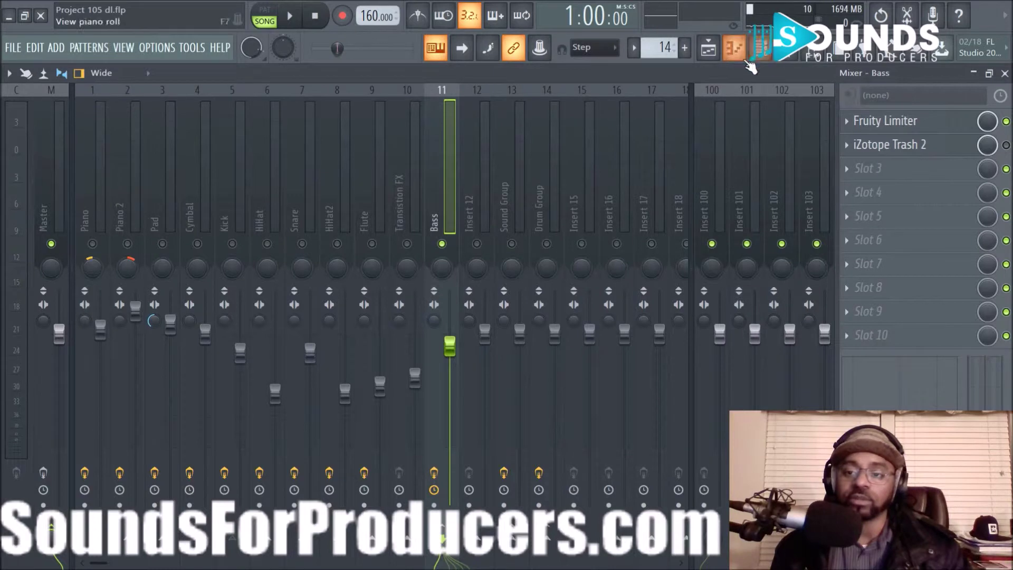
{"action": "left_click", "coordinate": [763, 52]}
{"action": "key", "text": "space"}
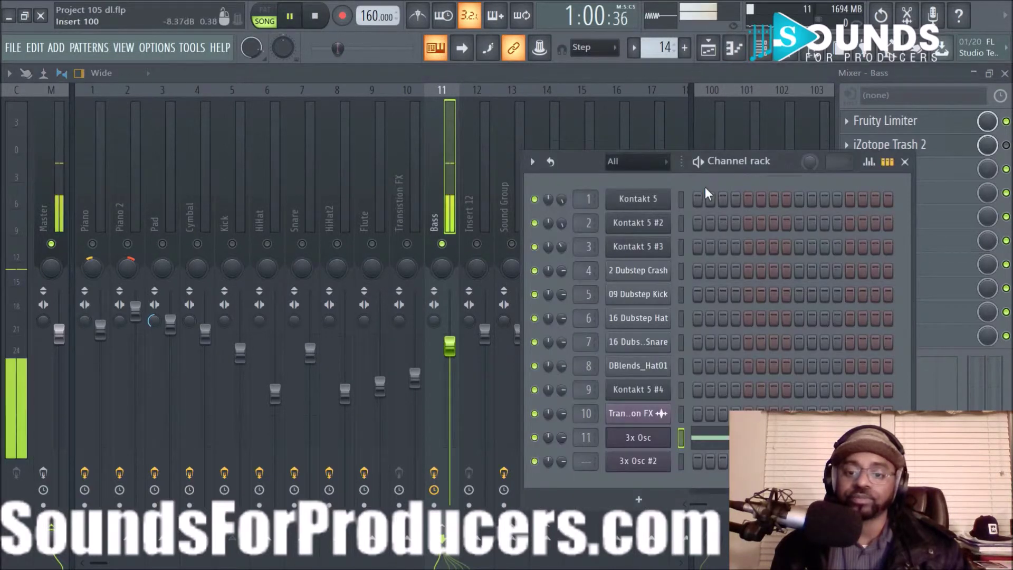
{"action": "left_click", "coordinate": [666, 437]}
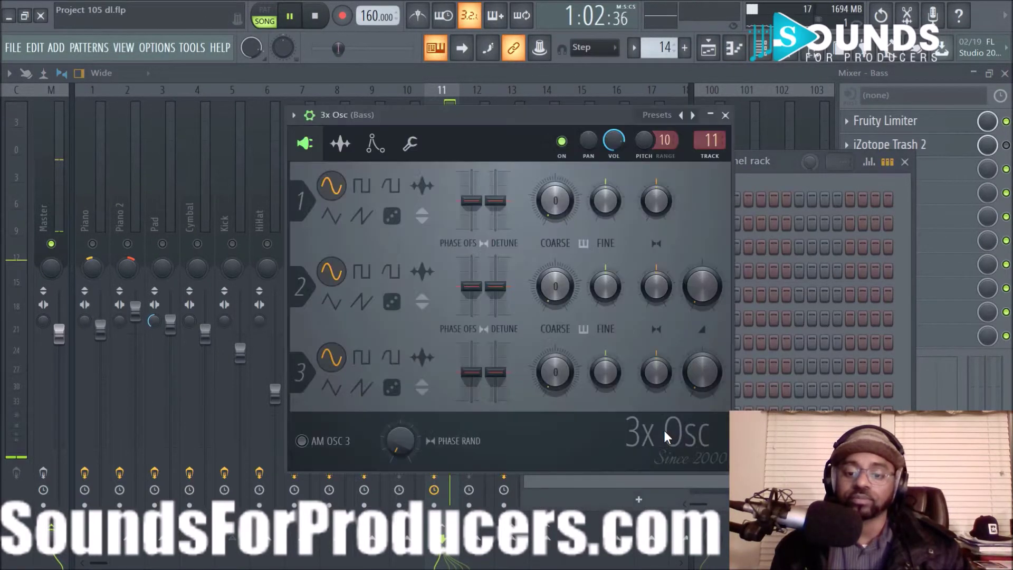
{"action": "key", "text": "space"}
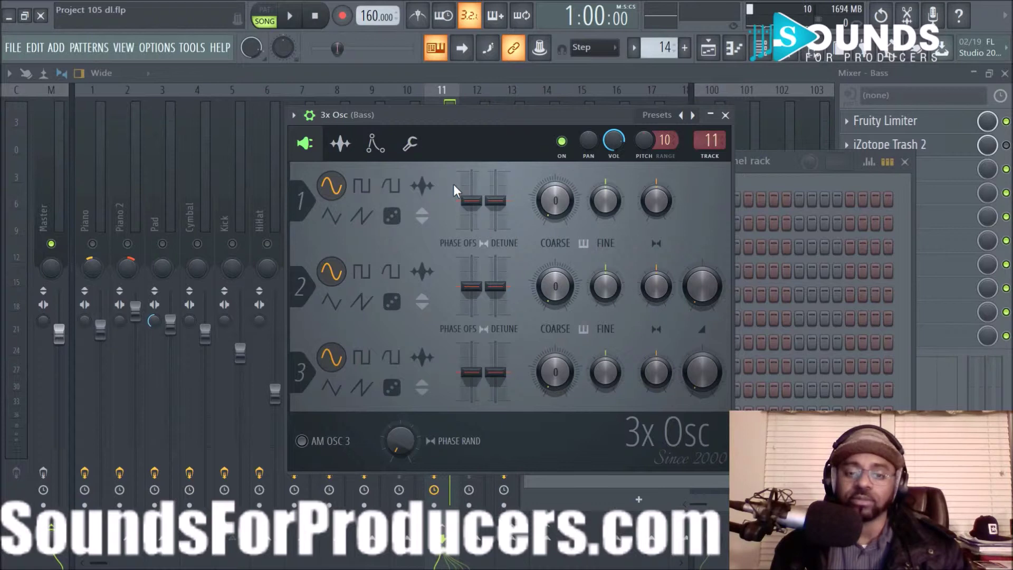
- Close the bass synth, show the playlist, and open the 3x Osc #2 synth over it
{"action": "left_click", "coordinate": [725, 115]}
{"action": "left_click", "coordinate": [708, 47]}
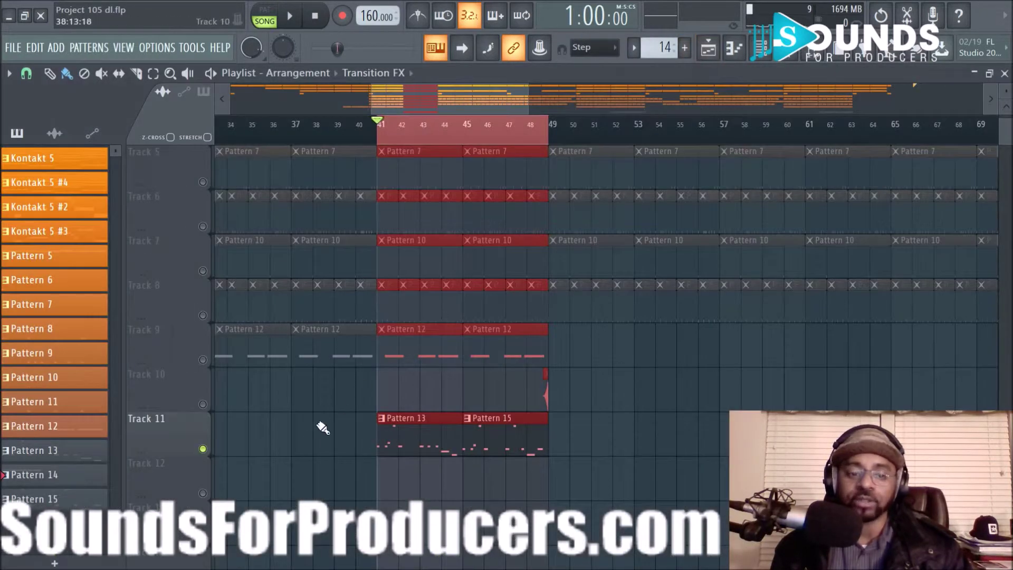
{"action": "left_click", "coordinate": [760, 47]}
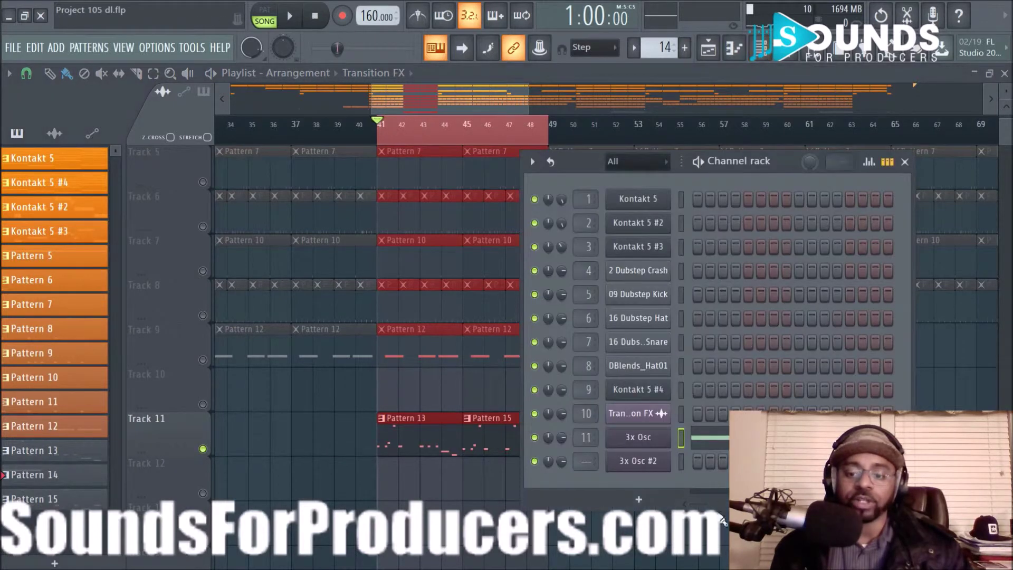
{"action": "left_click", "coordinate": [654, 465]}
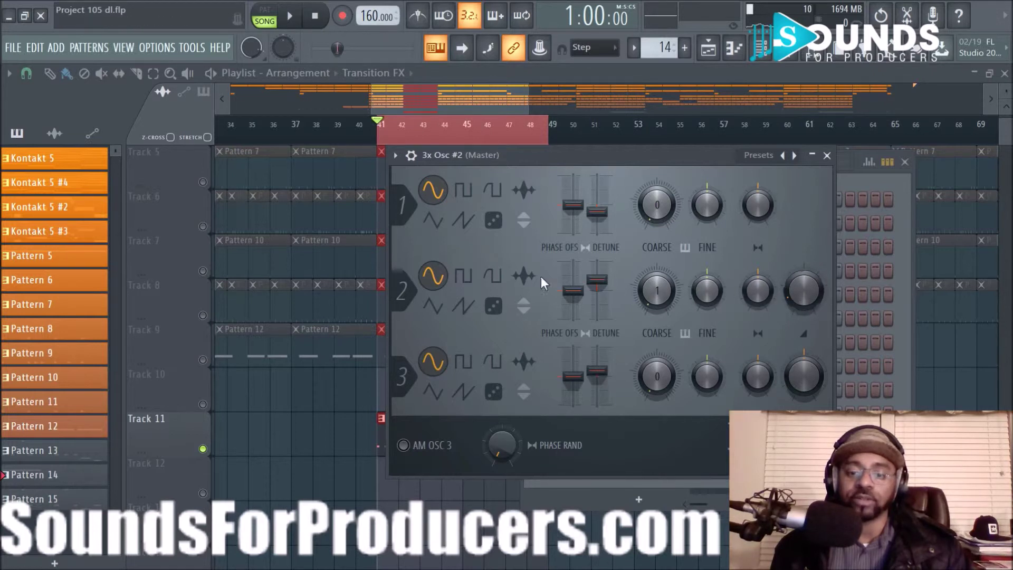
- Set oscillator 2 of 3x Osc #2 to a square wave at a lower mix level, and try inverting oscillator 1
{"action": "left_click", "coordinate": [465, 276]}
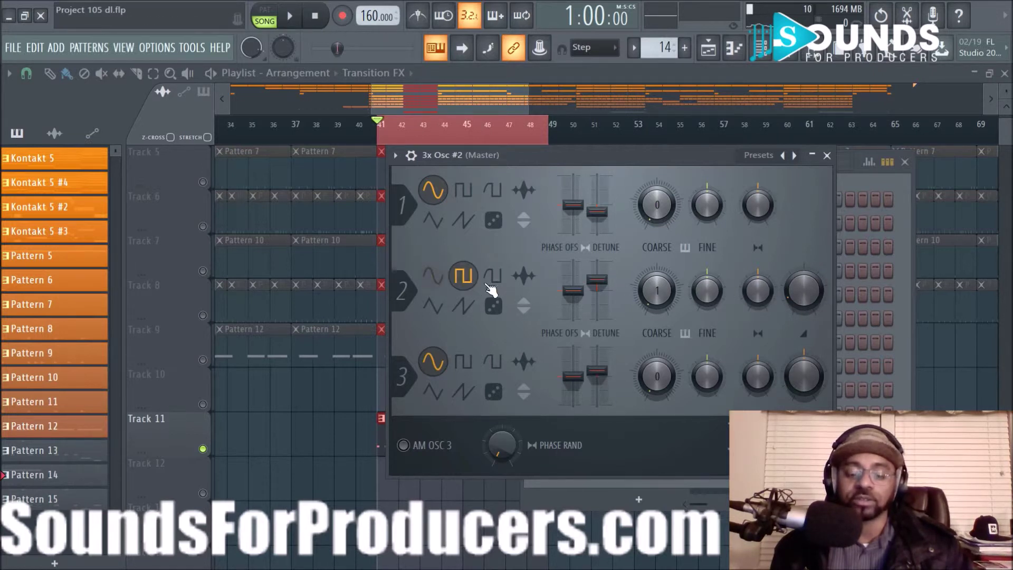
{"action": "left_click_drag", "start_coordinate": [803, 290], "coordinate": [803, 307]}
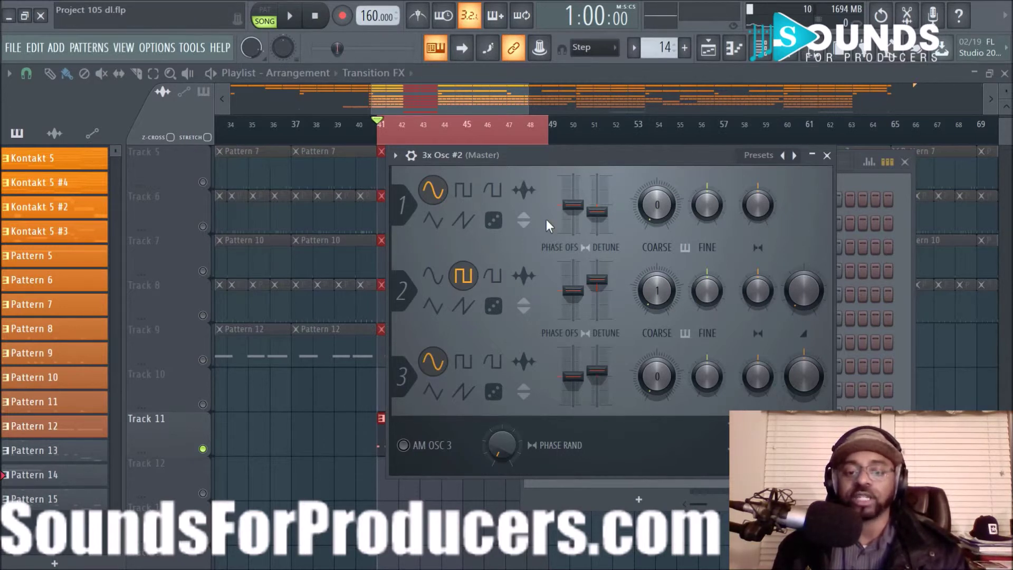
{"action": "left_click", "coordinate": [523, 220]}
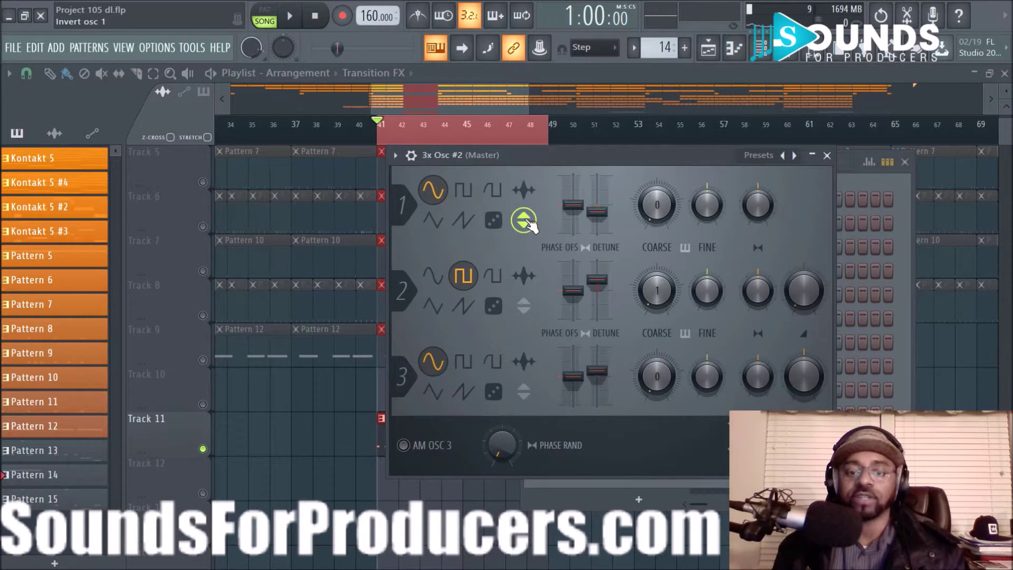
{"action": "left_click", "coordinate": [524, 221]}
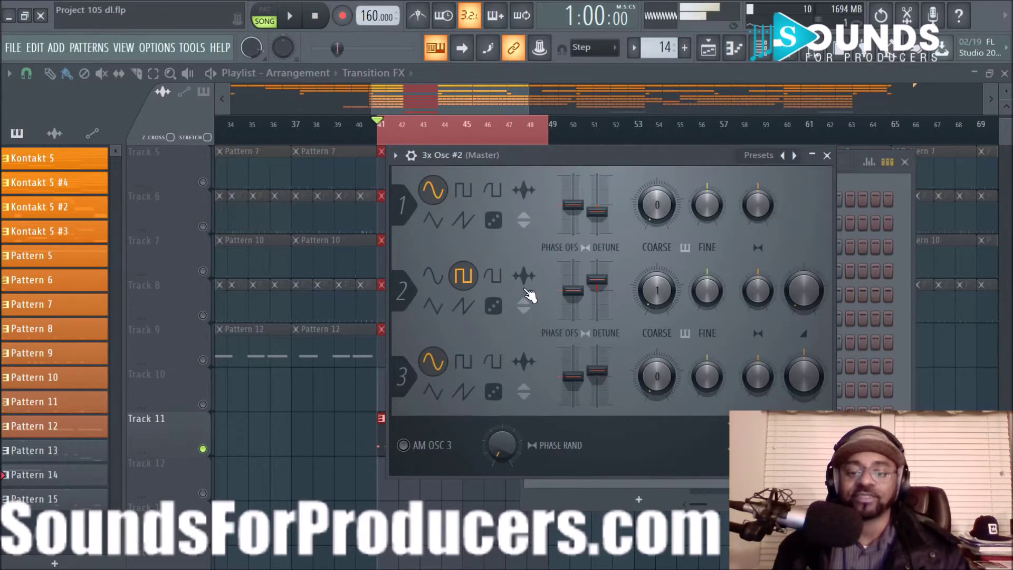
- Try noise on oscillator 2, change it to the rounded saw wave, and adjust its mix level
{"action": "left_click", "coordinate": [496, 309]}
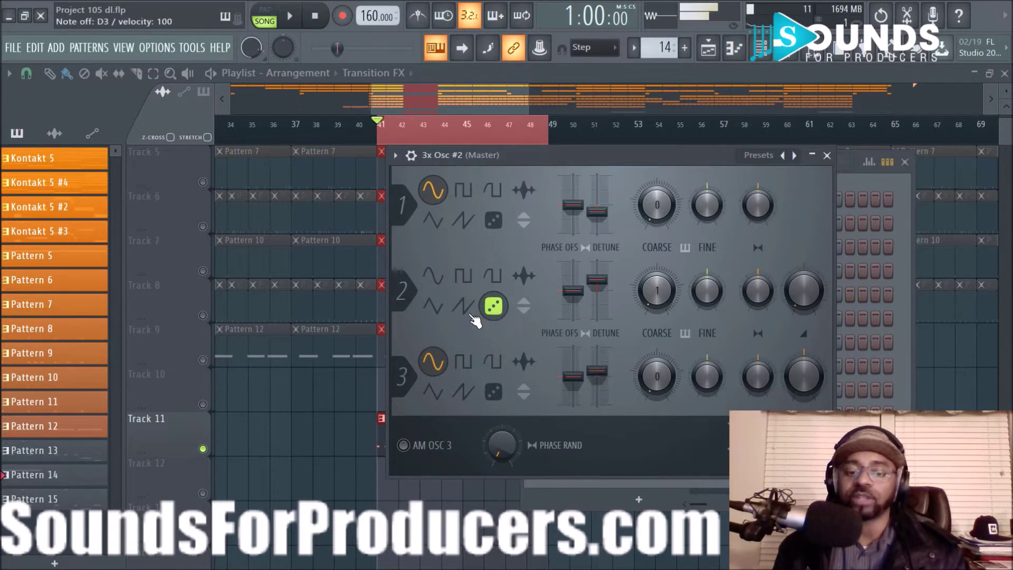
{"action": "left_click", "coordinate": [493, 275]}
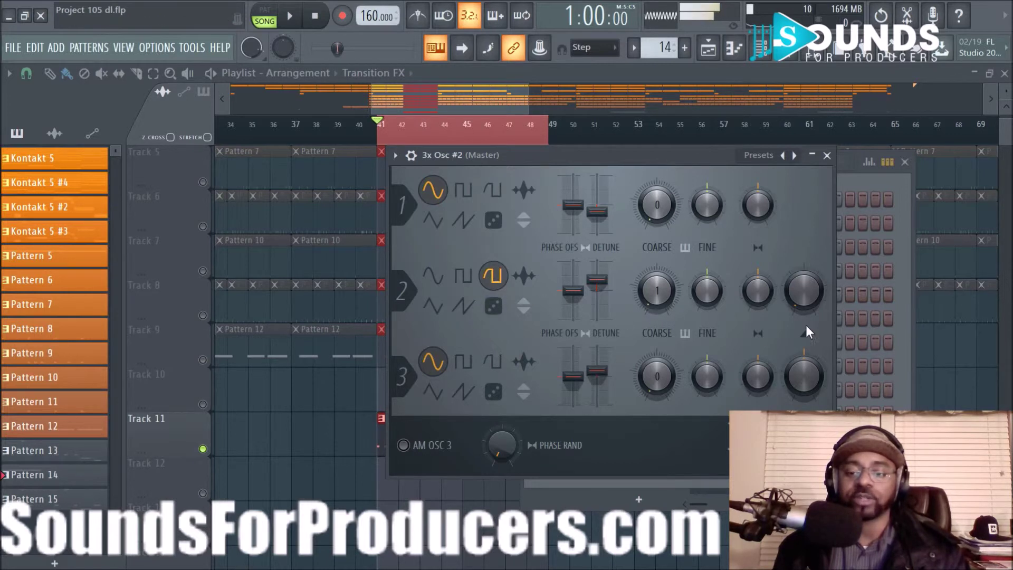
{"action": "left_click_drag", "start_coordinate": [806, 299], "coordinate": [806, 306]}
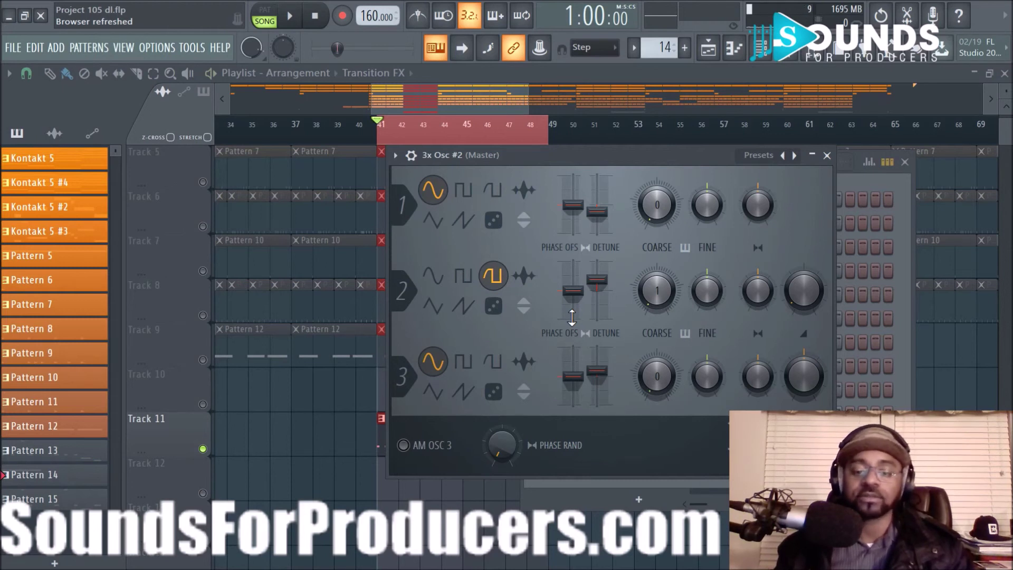
{"action": "key", "text": "space"}
{"action": "key", "text": "space"}
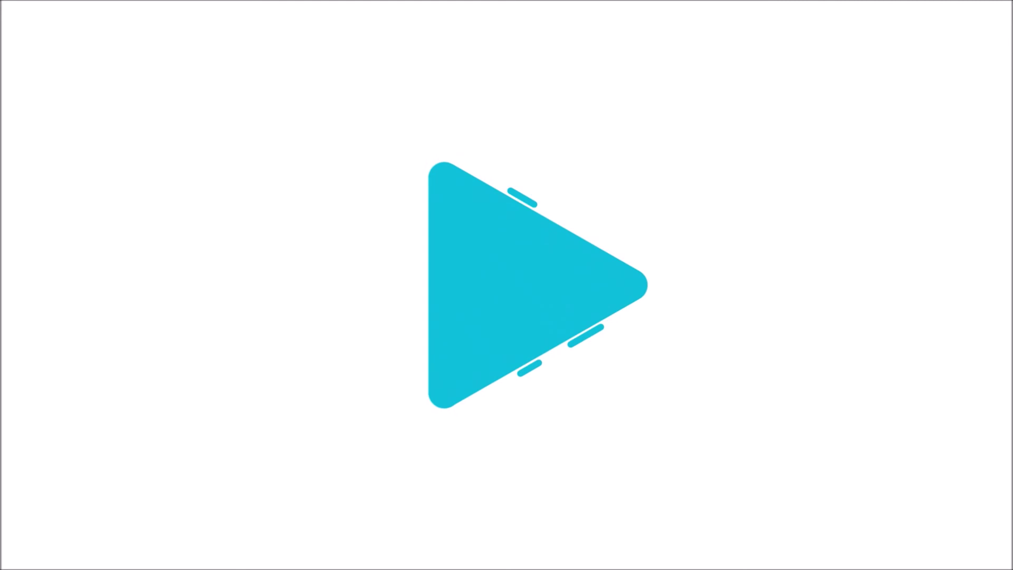